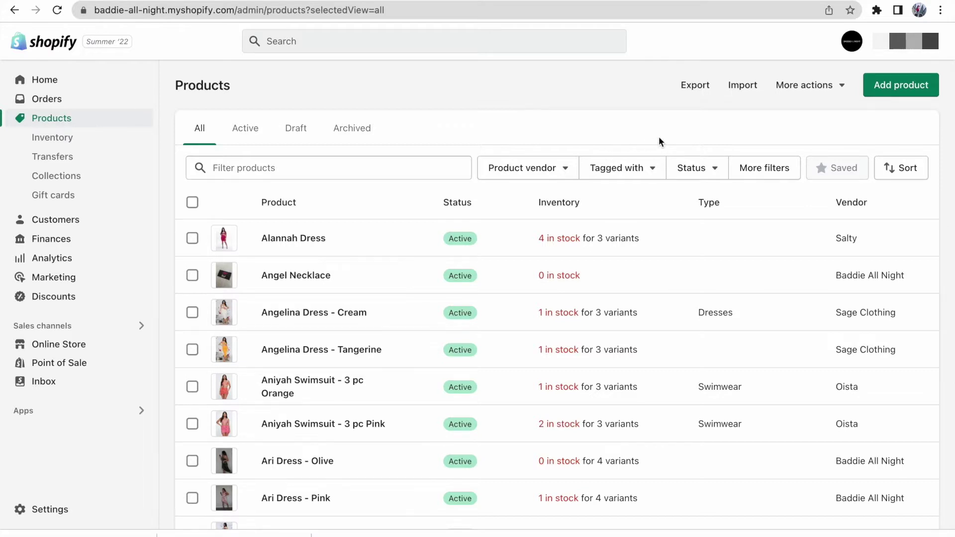
Step: Start a new product and enter "Melissa Dress" as its title
click(921, 85)
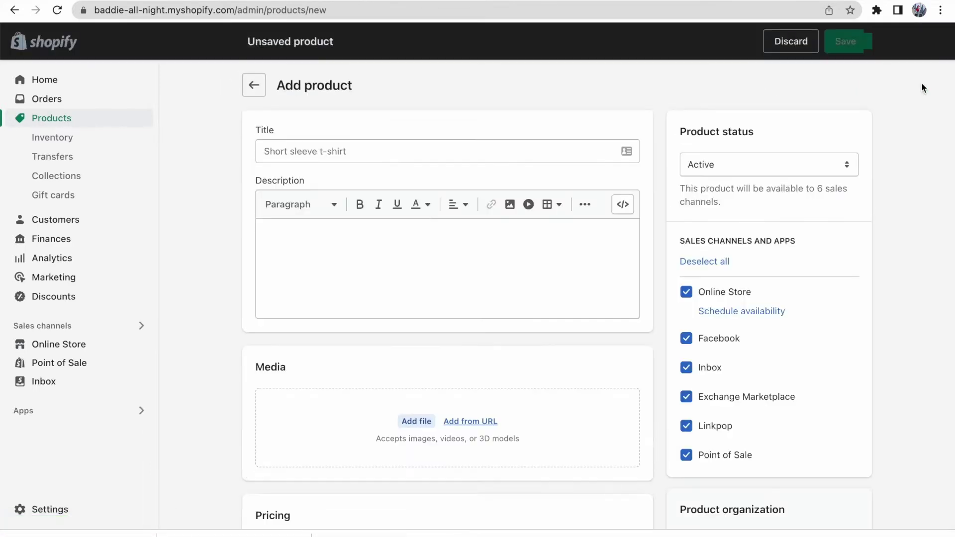
click(464, 151)
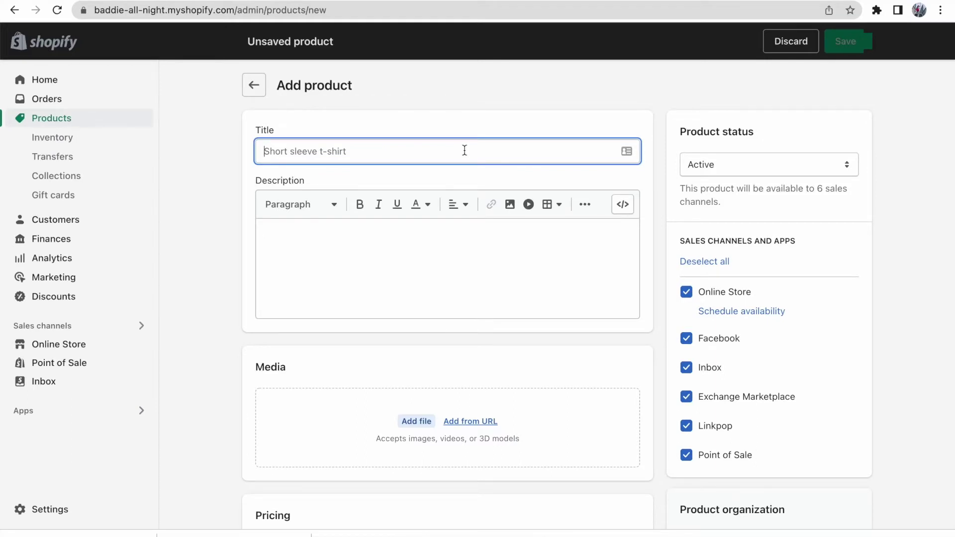
text(Melissa Dress)
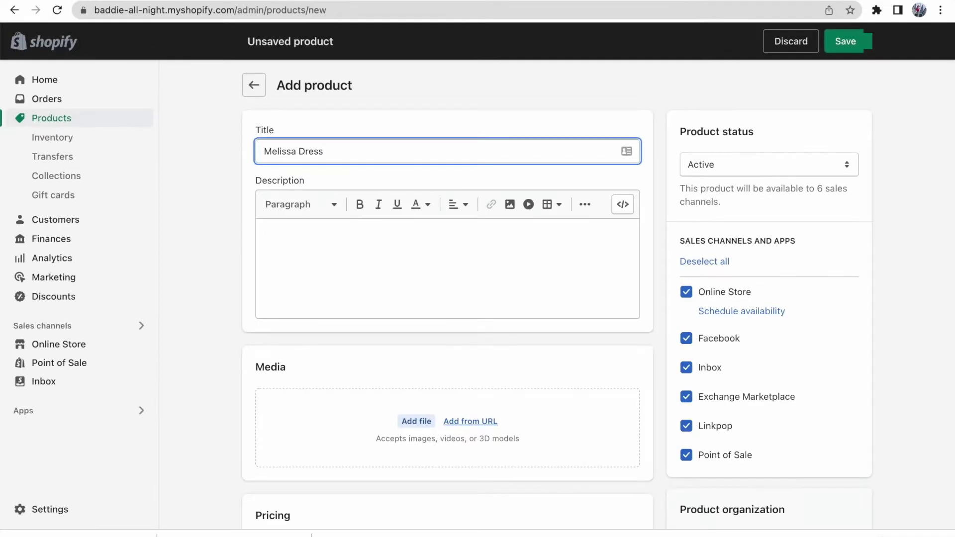
Step: Copy the product detail text from the Stretch Satin Mini Dress page on FashionGo and paste it into the Shopify description as a bulleted item
click(401, 249)
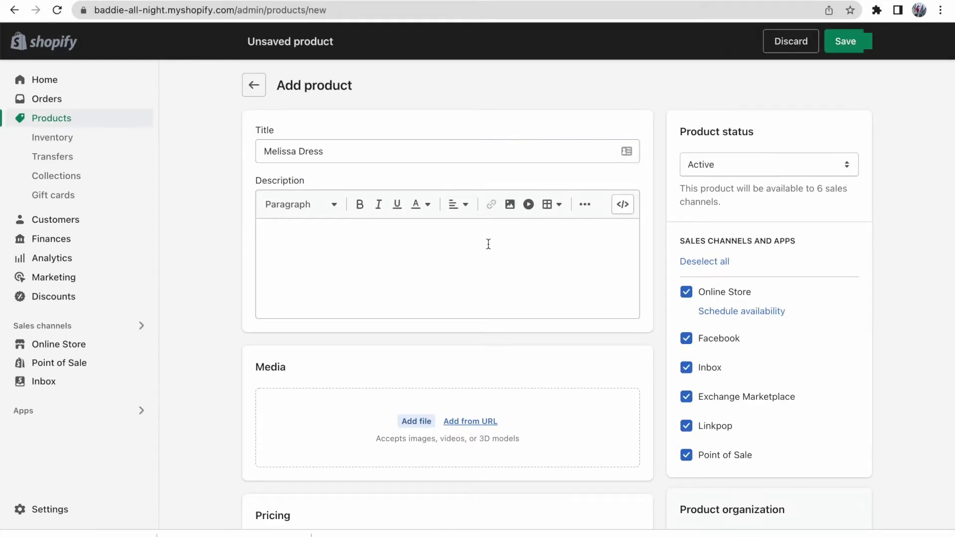
key(ctrl+Tab)
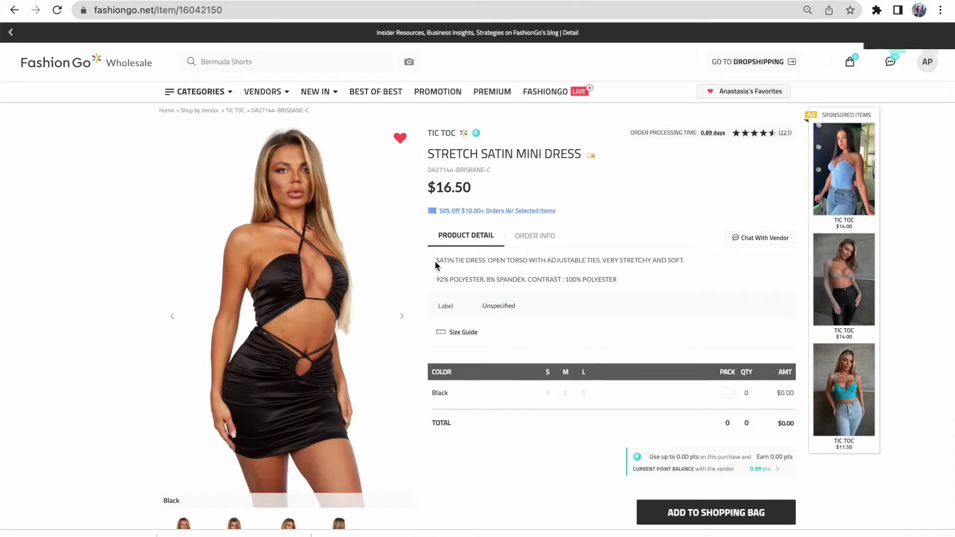
drag(435, 260, 690, 282)
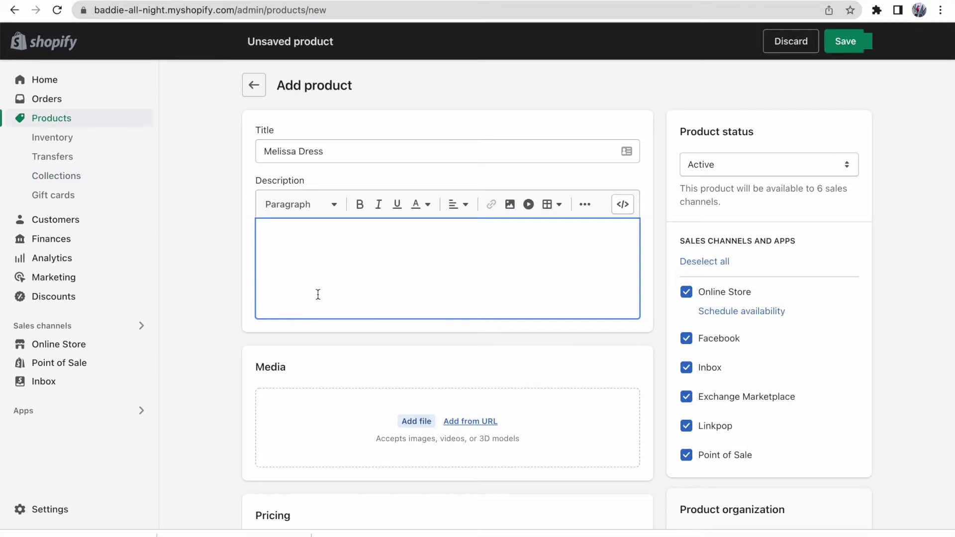
text(SATIN TIE DRESS. OPEN TORSO WITH ADJUSTABLE TIES. VERY STRETCHY AND SOFT. 92% POLYESTER, 8% SPANDEX. CONTRAST : 100% POLYESTER)
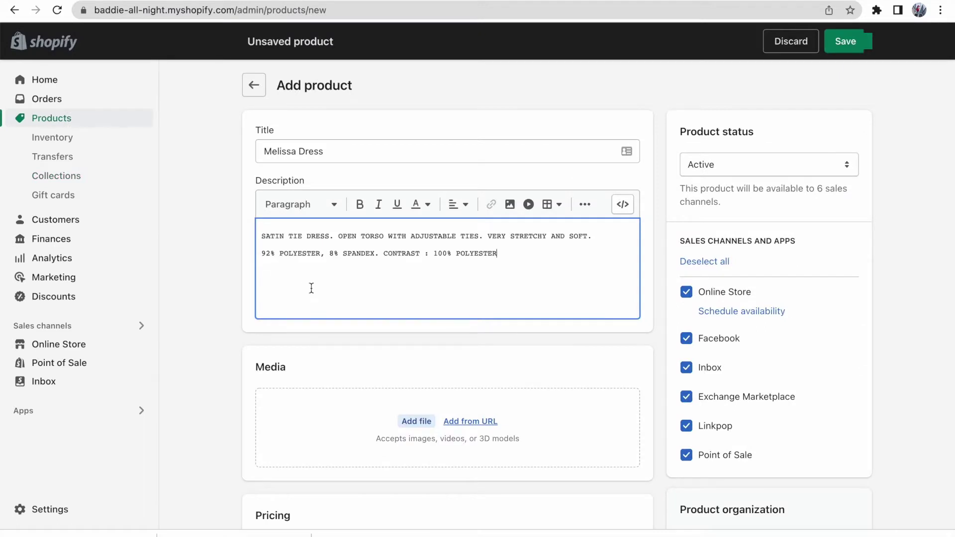
key(super+z)
click(585, 205)
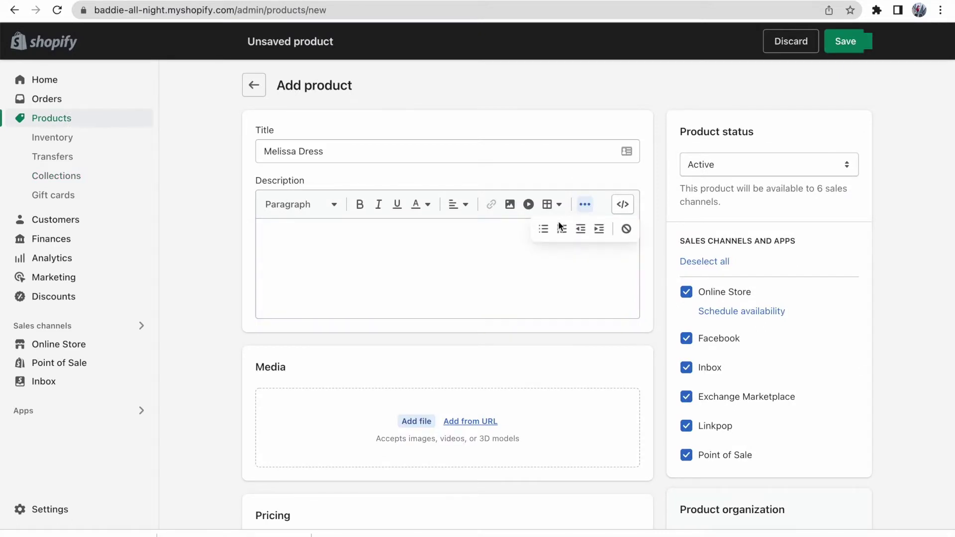
click(543, 230)
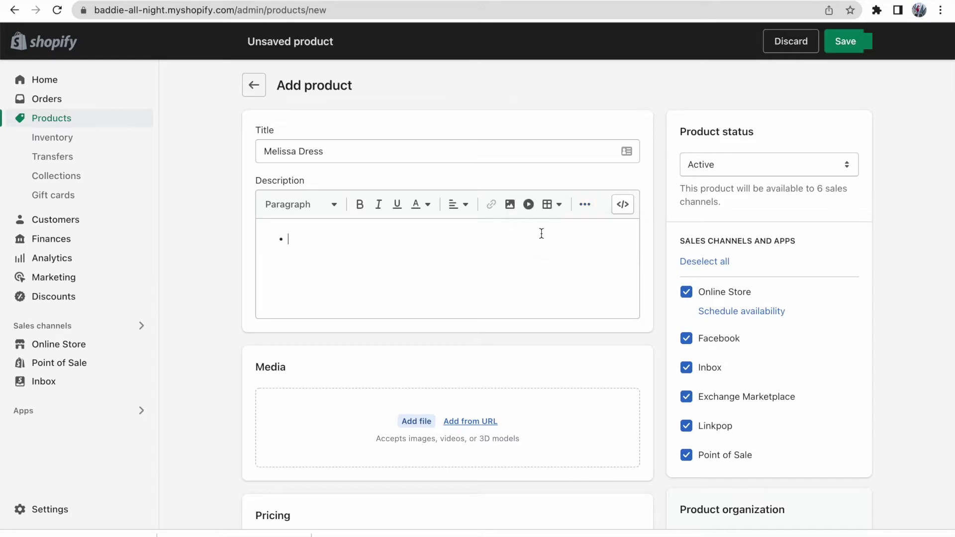
text(SATIN TIE DRESS. OPEN TORSO WITH ADJUSTABLE TIES. VERY STRETCHY AND SOFT. 92% POLYESTER, 8% SPANDEX. CONTRAST : 100% POLYESTER)
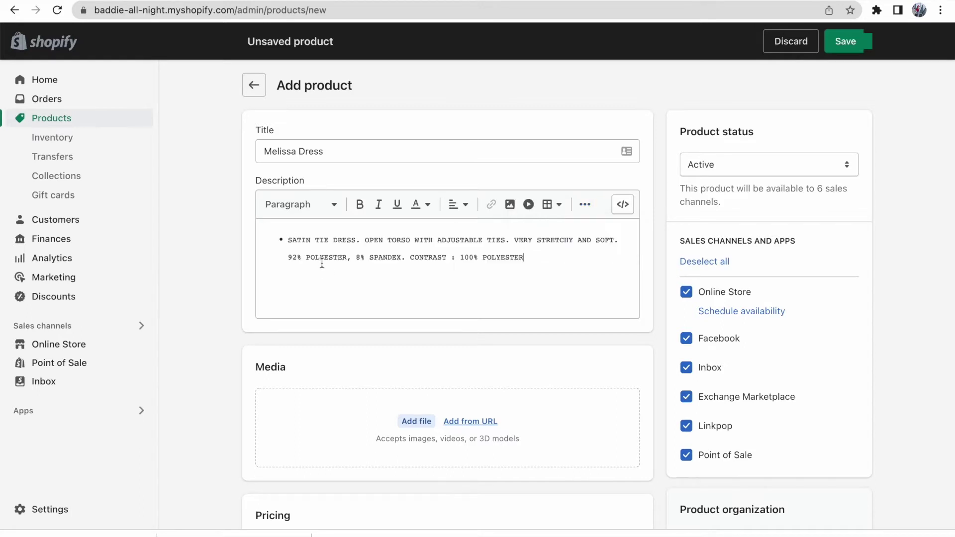
Step: Add the bullets "Satin tie dress", "Open torso" and "Adjustable ties" above the pasted supplier text
click(290, 243)
key(Return)
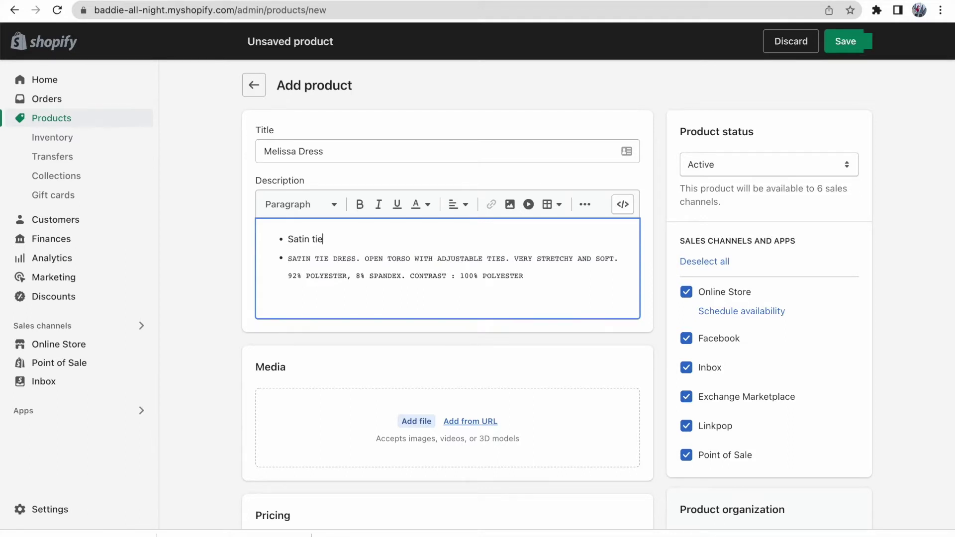
text(Satin tie dress)
key(Return)
text(Open)
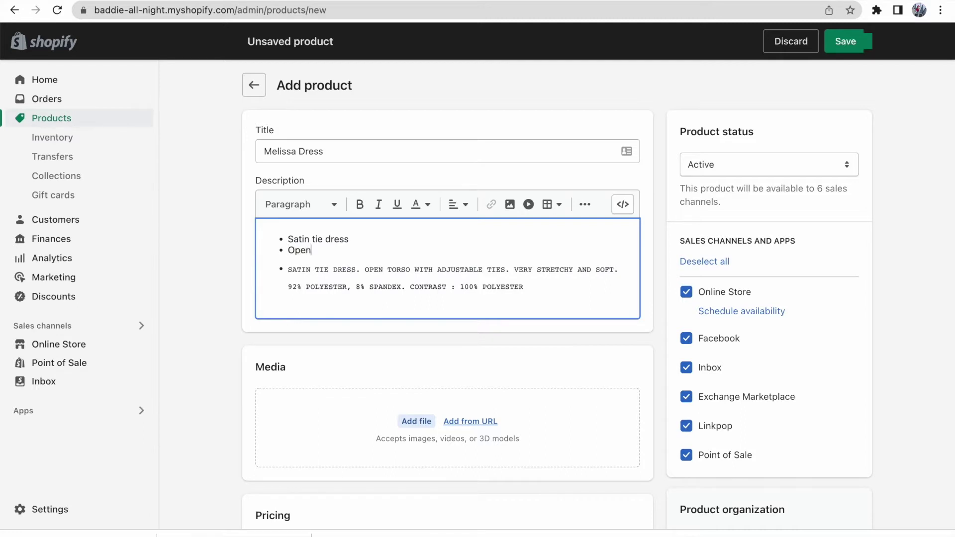
text( torso)
key(Return)
text(Adjustab)
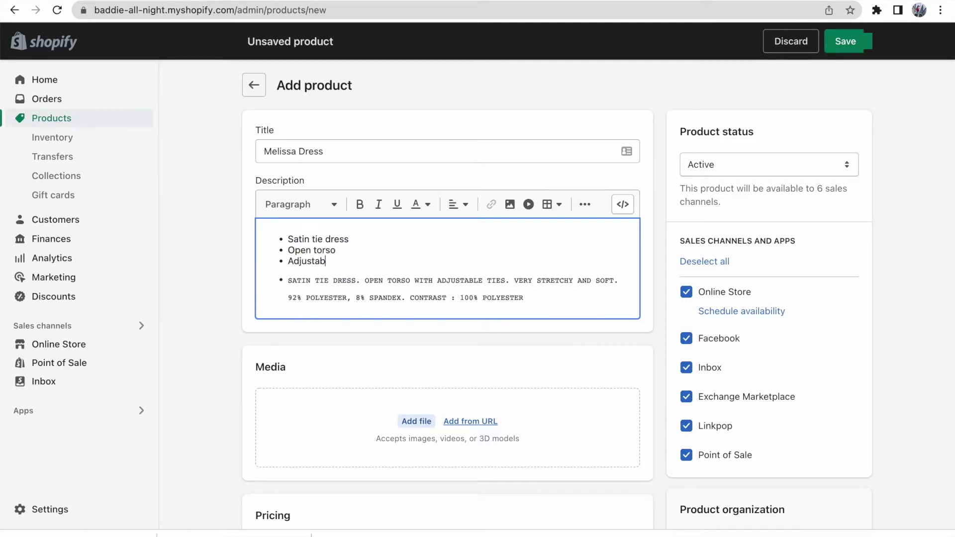
text(le ties)
Step: Add the bullets "Stretchy" and "92% Polyester 8% Spandex", and delete the pasted supplier text below them
key(Return)
text(Stret)
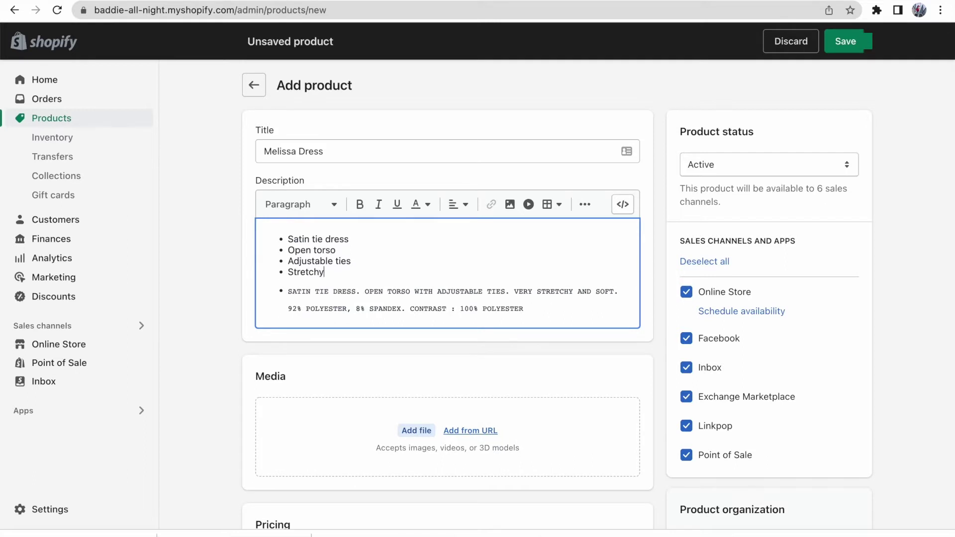
text(chy)
key(Return)
text(92% Polyest)
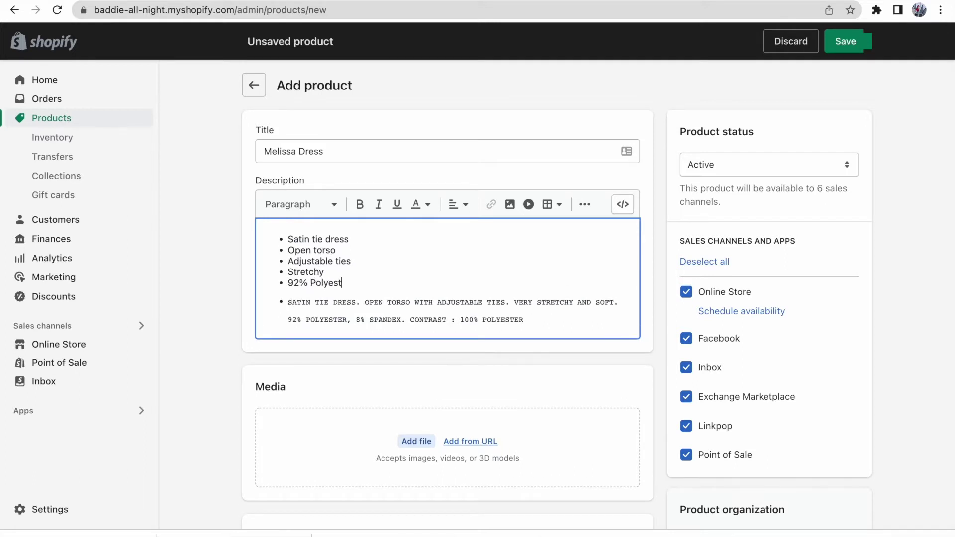
text(er 8% Spandex)
drag(547, 328, 278, 301)
key(BackSpace)
key(BackSpace)
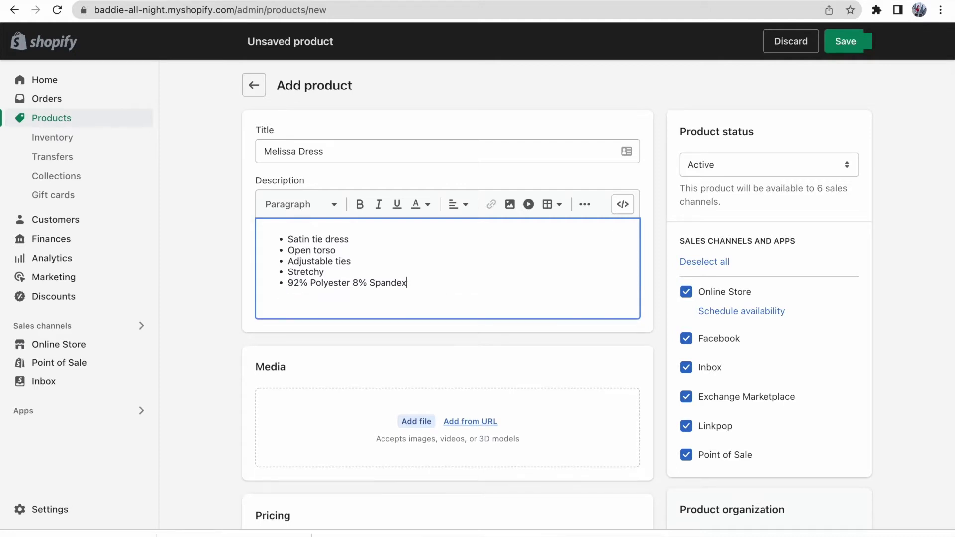
Step: Insert the heading "PRODUCT DETAILS" above the bulleted list and remove the empty bullet
click(288, 239)
key(Return)
key(Return)
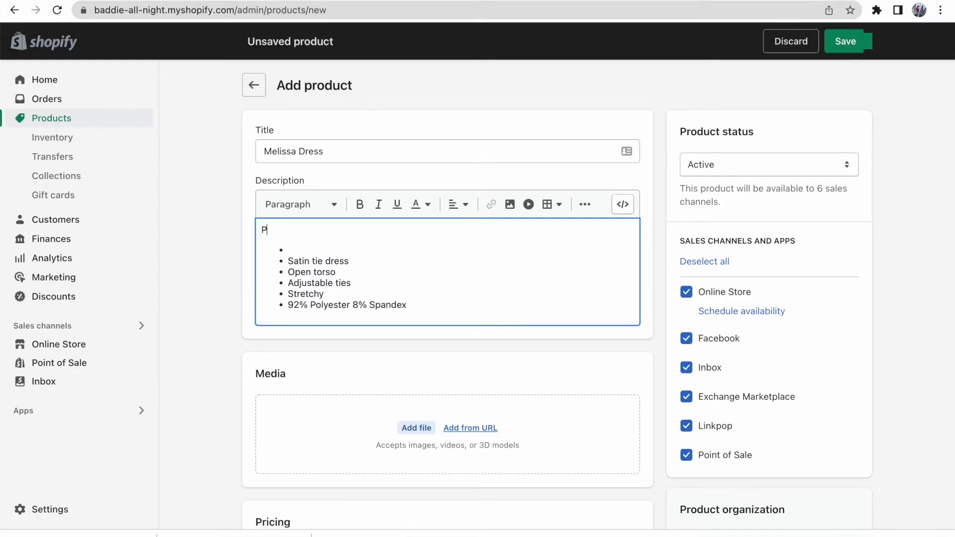
text(RODUCT DETAILS)
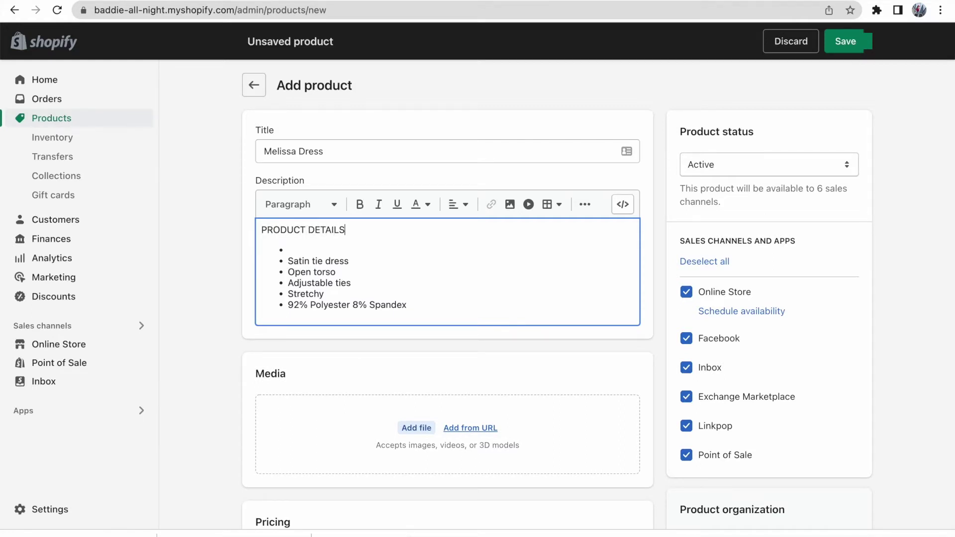
click(283, 250)
key(BackSpace)
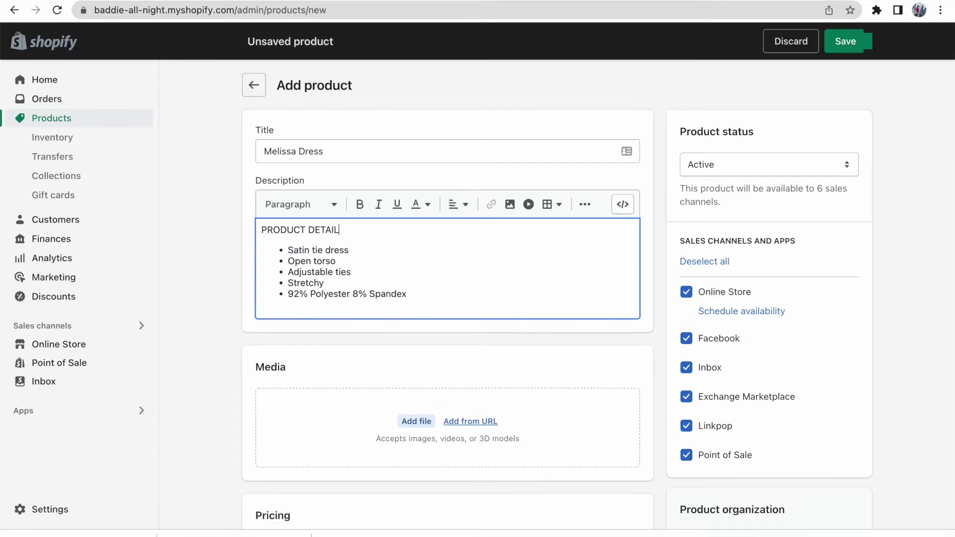
text(S)
key(Return)
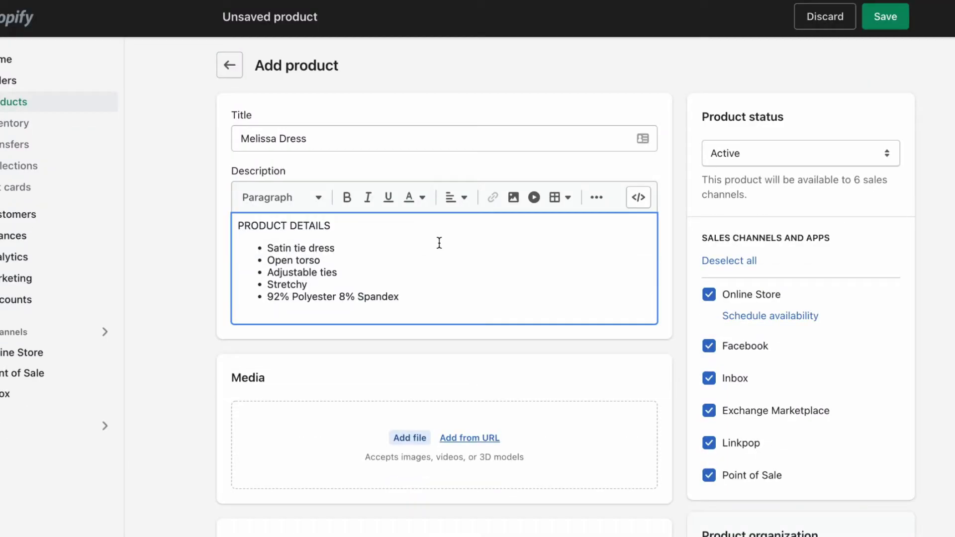
Step: Upload all four images from the Black Dress folder in Downloads as the product's media
scroll(439, 241, down, 2)
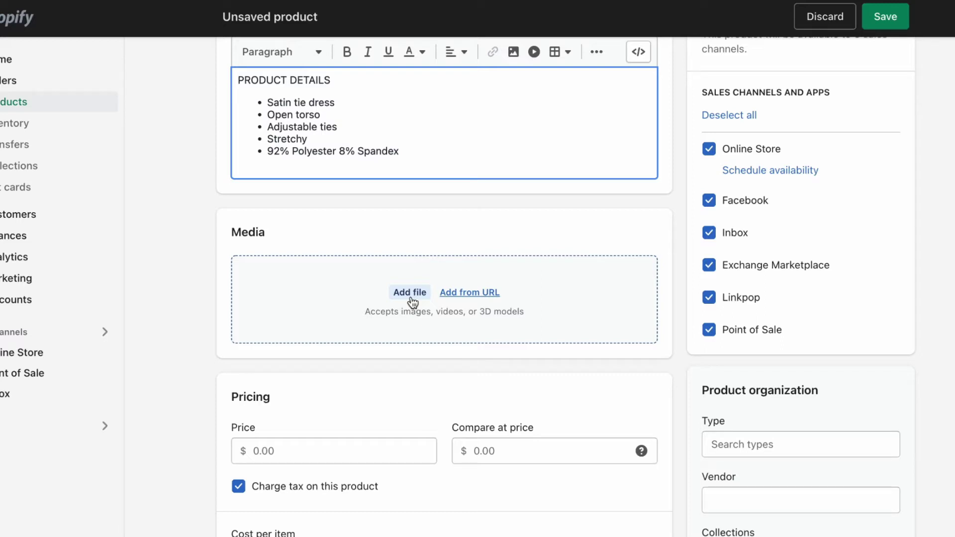
click(411, 293)
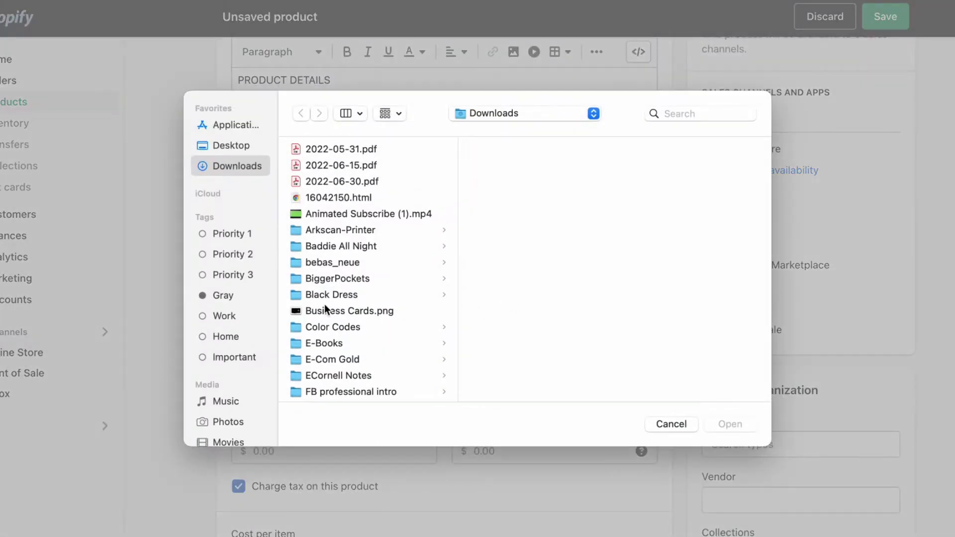
click(355, 294)
click(549, 147)
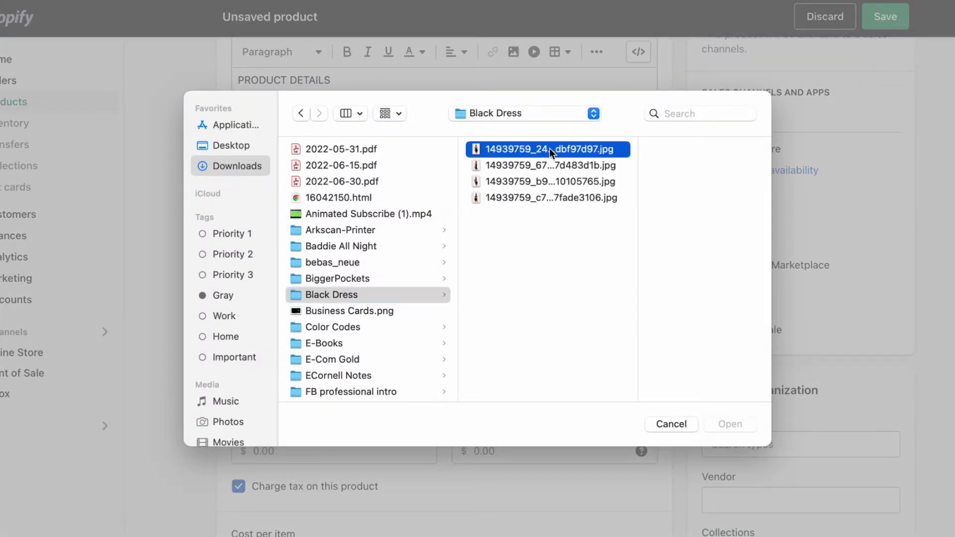
shift+click(551, 164)
shift+click(553, 182)
shift+click(556, 201)
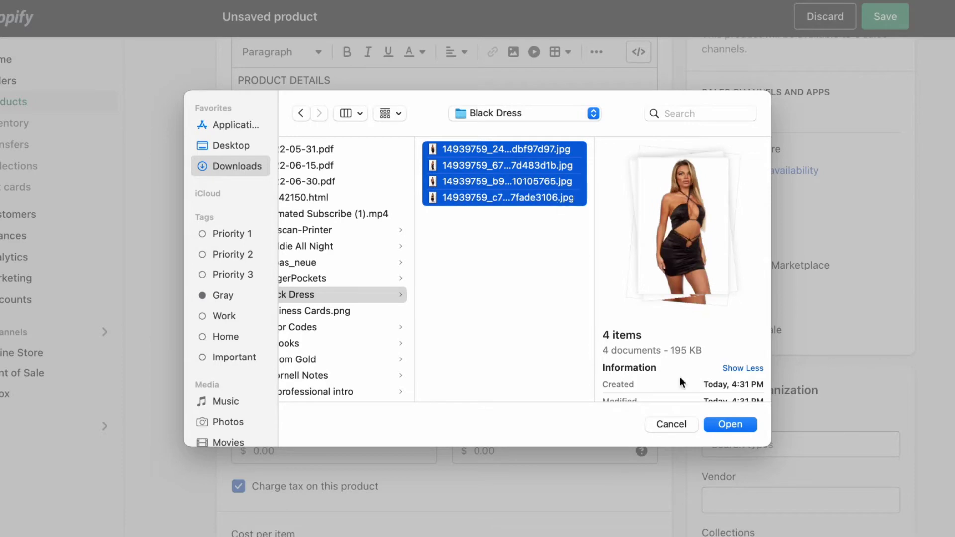
click(726, 430)
Step: Arrange the product images with the close front view first, full front view second, side view third and back view last
scroll(518, 386, down, 3)
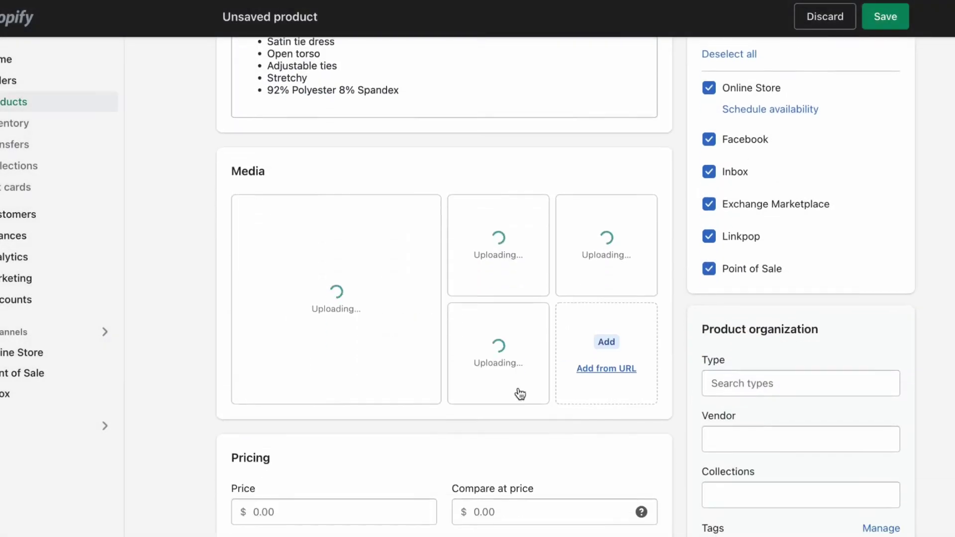
drag(505, 337, 325, 257)
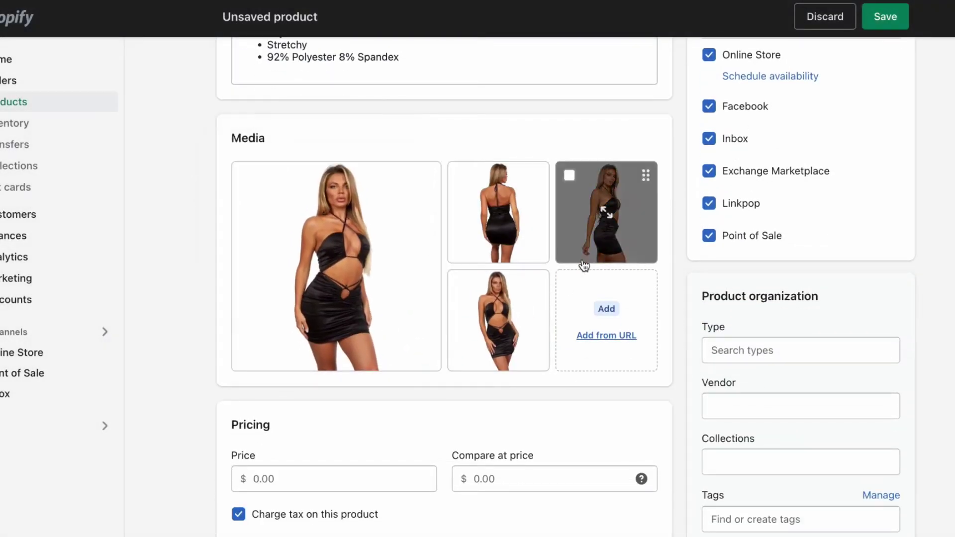
drag(500, 338, 498, 228)
drag(500, 319, 586, 234)
Step: Keep the product status as Active and save the product
scroll(750, 183, up, 4)
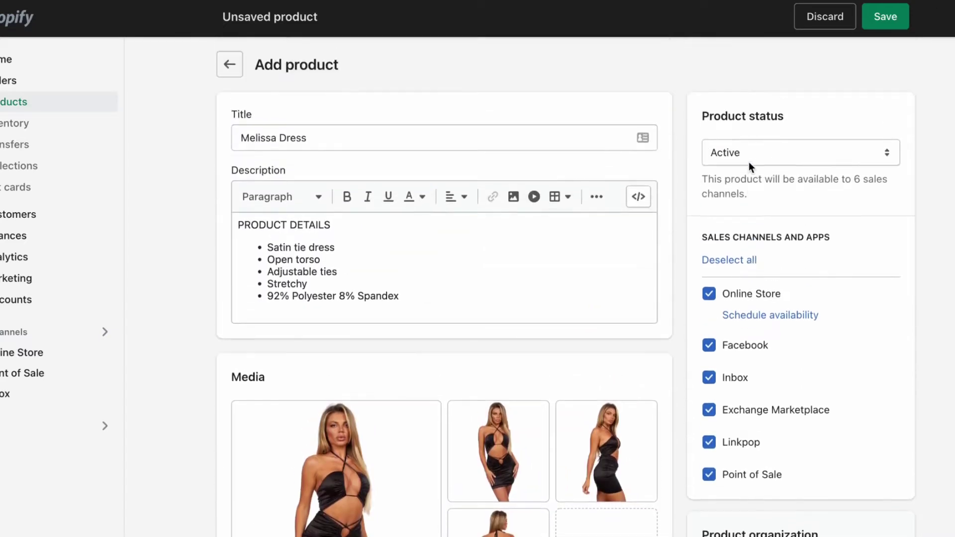
click(780, 151)
click(765, 168)
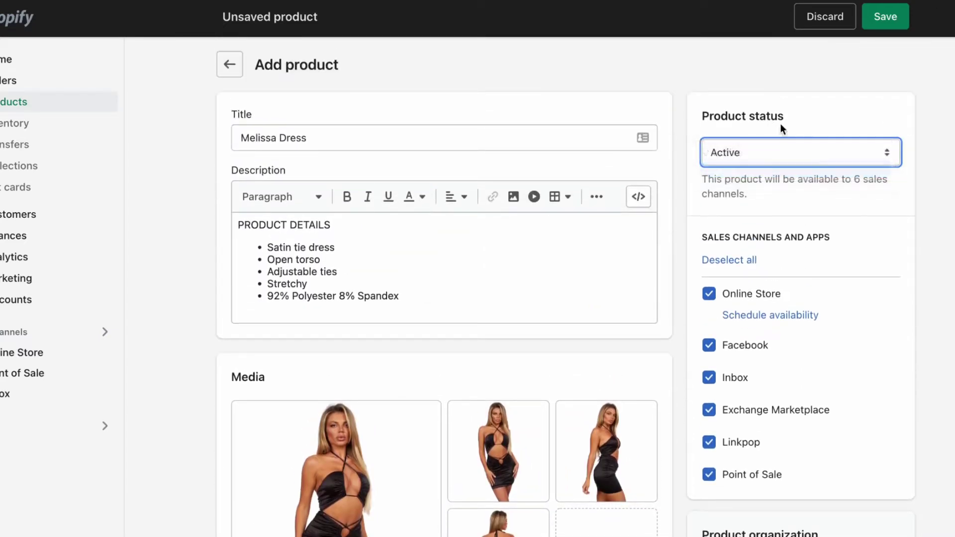
click(884, 23)
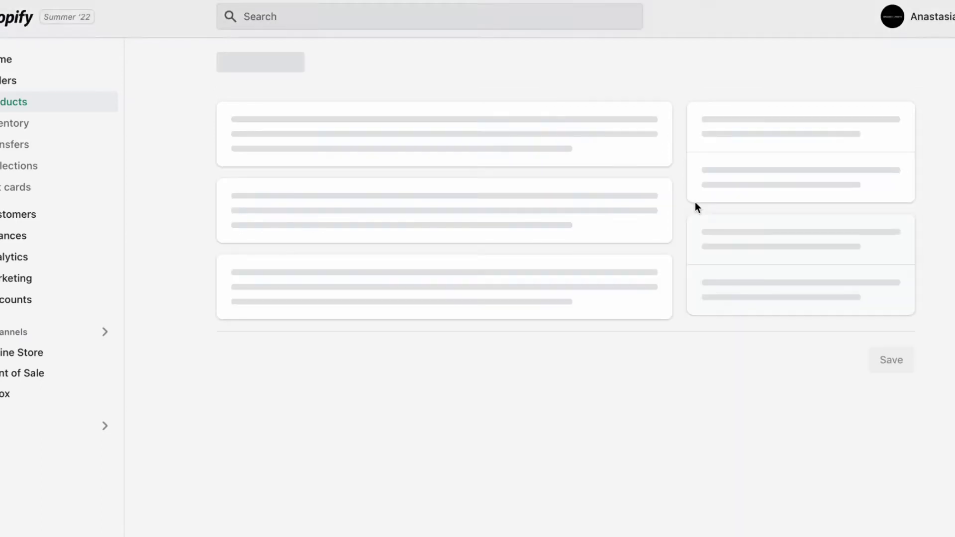
Step: Set the cost per item to $20.50 based on the FashionGo listing's wholesale price, and open the selling price for editing
scroll(603, 230, down, 4)
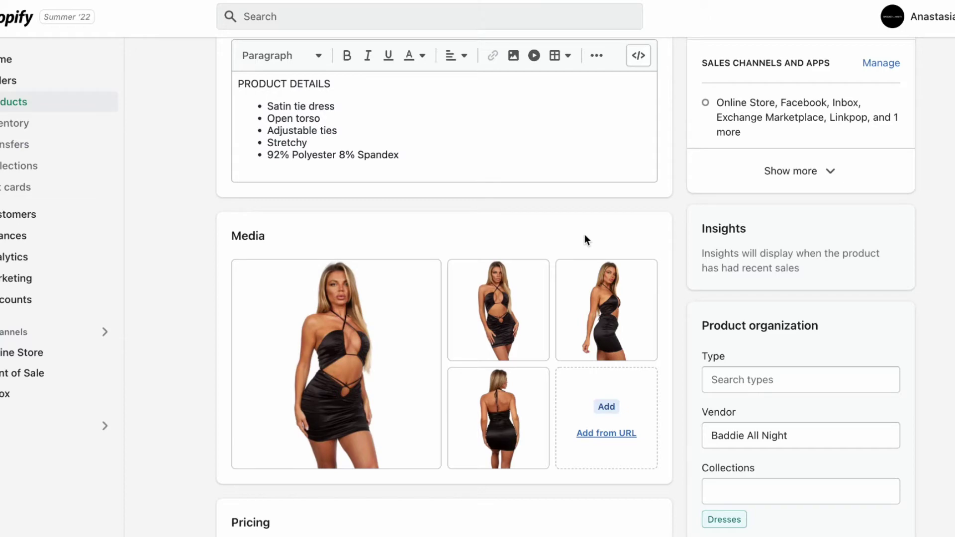
scroll(585, 239, down, 1)
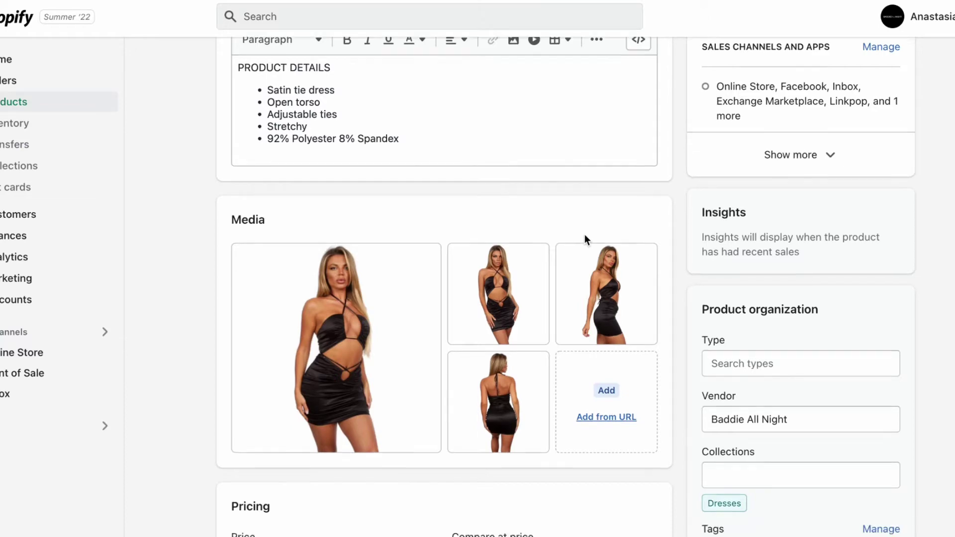
scroll(584, 234, down, 7)
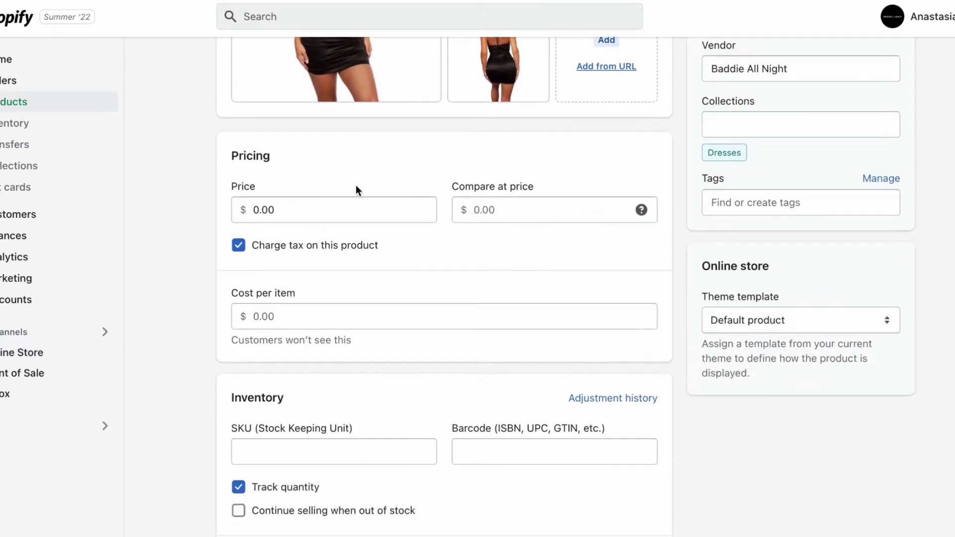
click(299, 199)
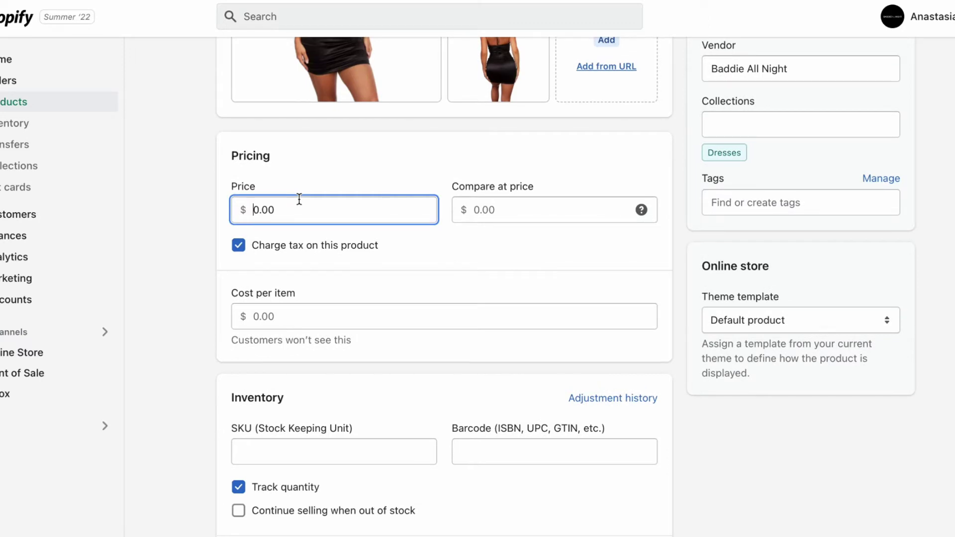
key(alt+Tab)
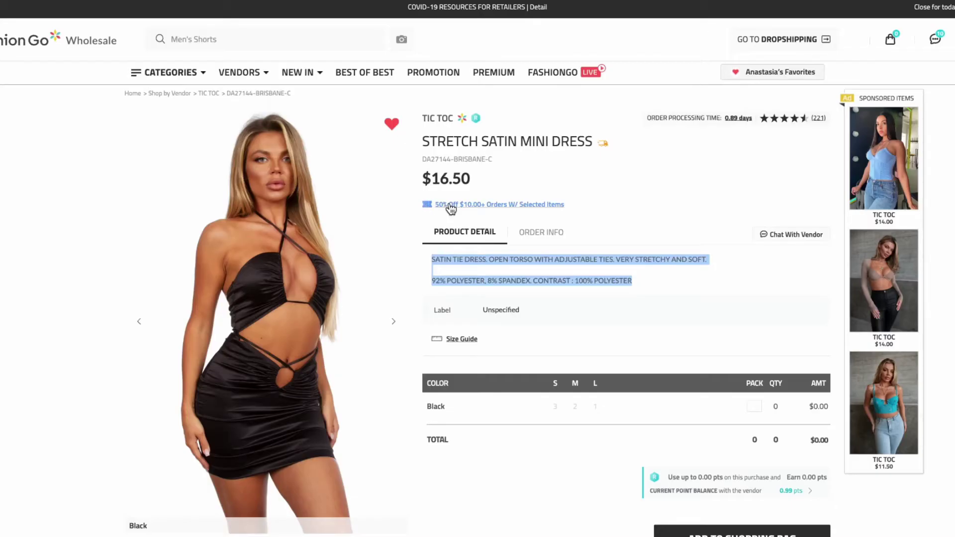
double_click(456, 183)
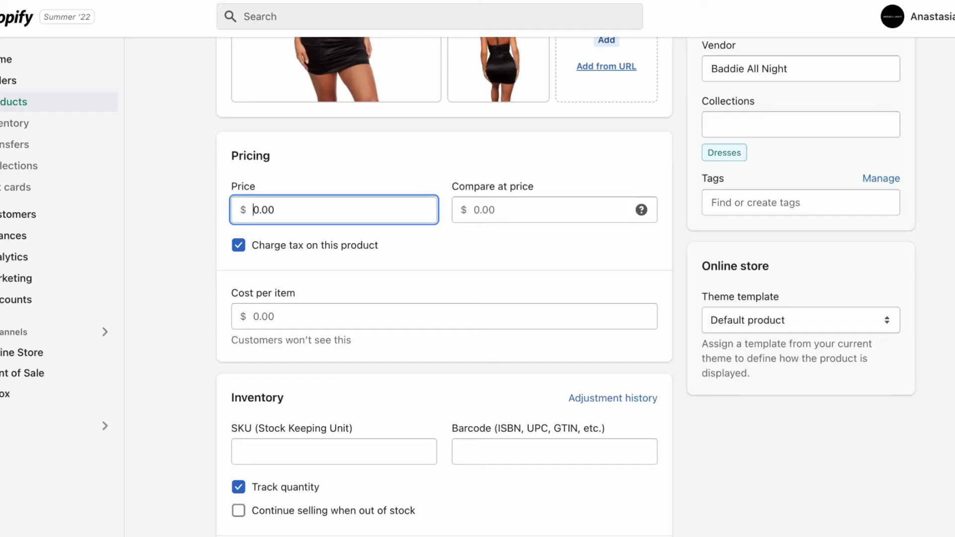
click(251, 323)
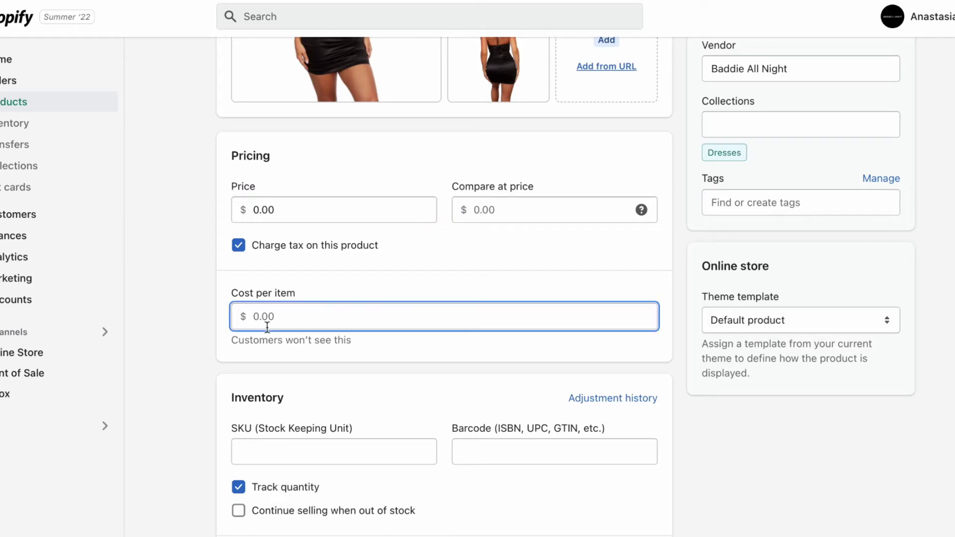
text(20.50)
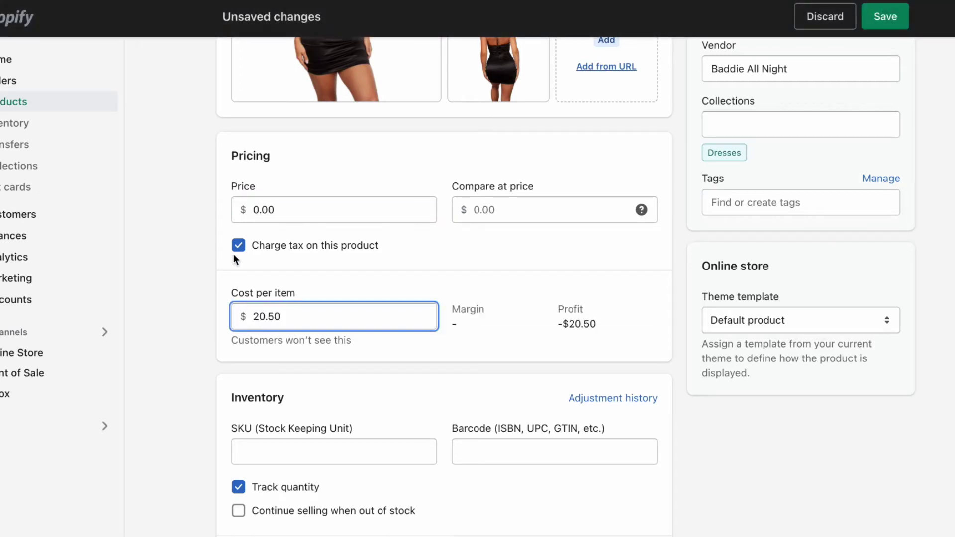
click(275, 210)
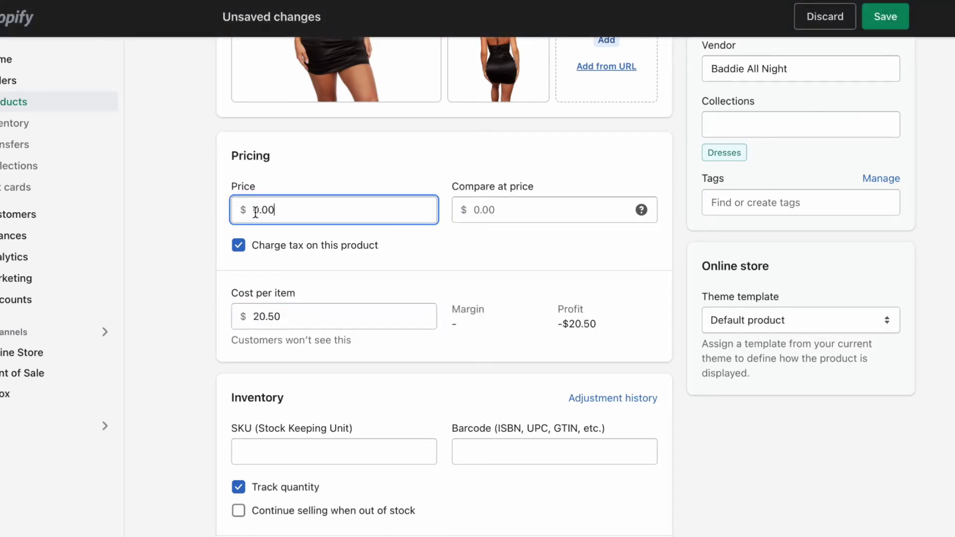
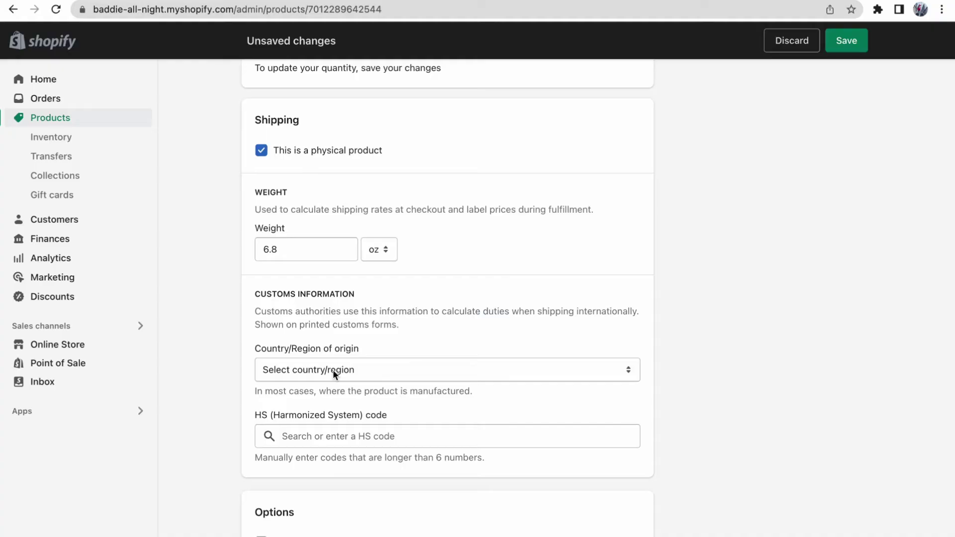
Step: Set the product's country/region of origin to China in the customs information
click(333, 369)
scroll(333, 373, down, 5)
scroll(332, 371, down, 1)
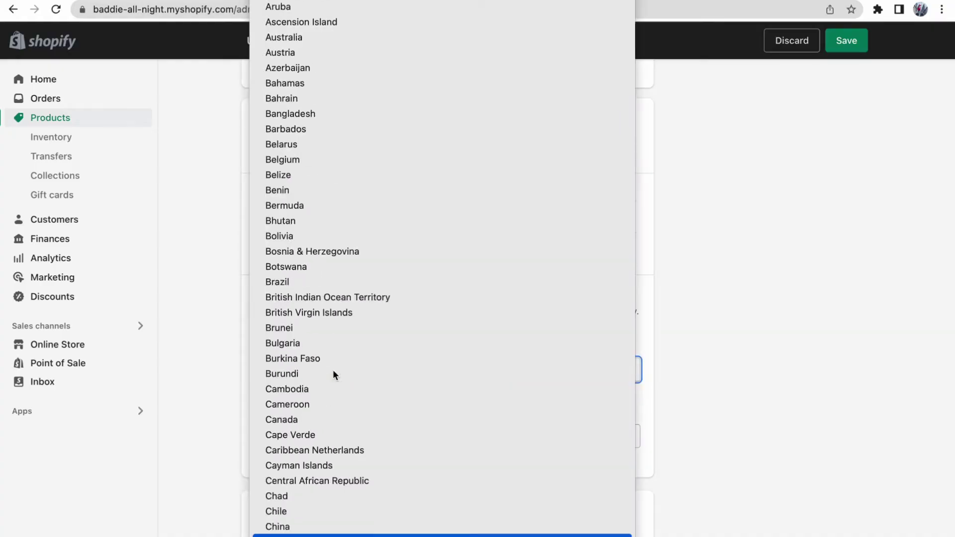
text(chin)
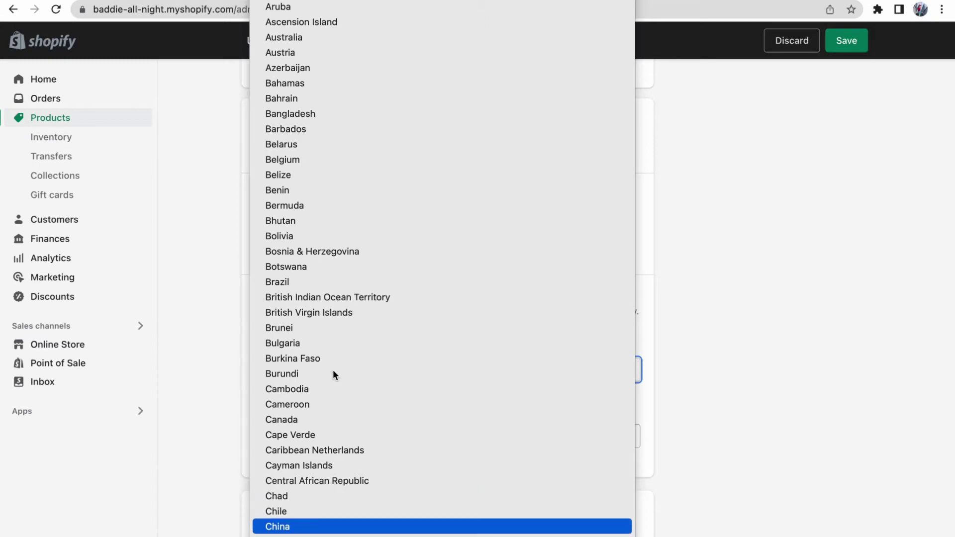
click(296, 531)
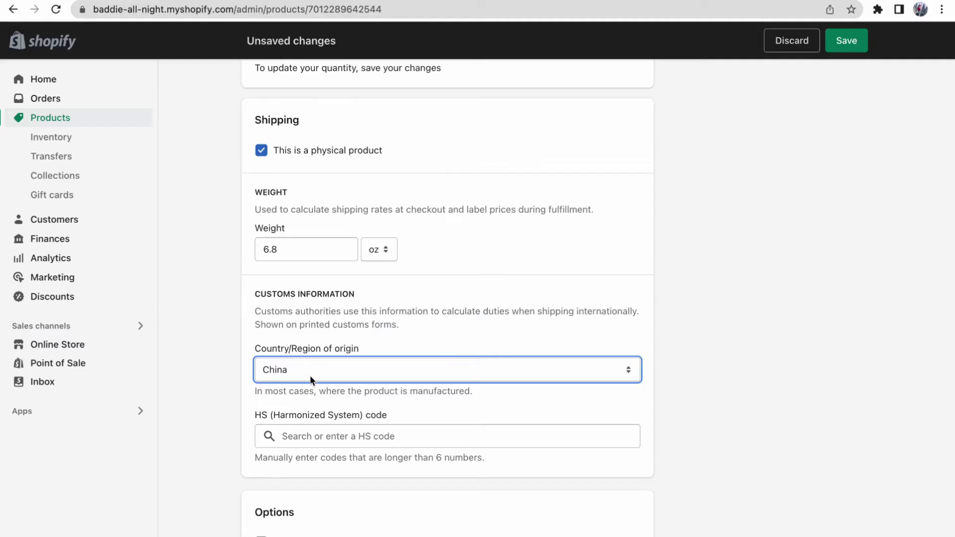
Step: Search the HS codes for "dress" and assign 620443, women's or girls' dresses of synthetic fibres
click(314, 436)
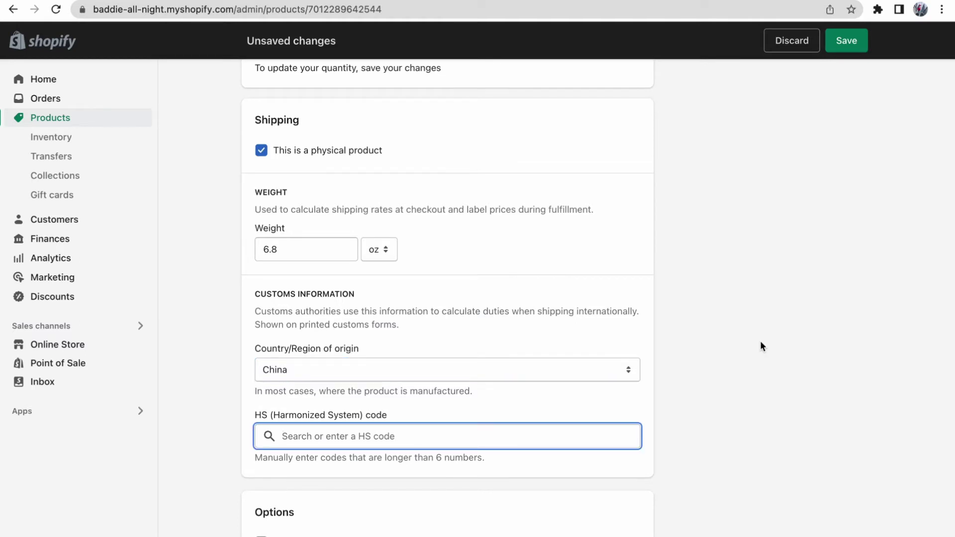
text(dress)
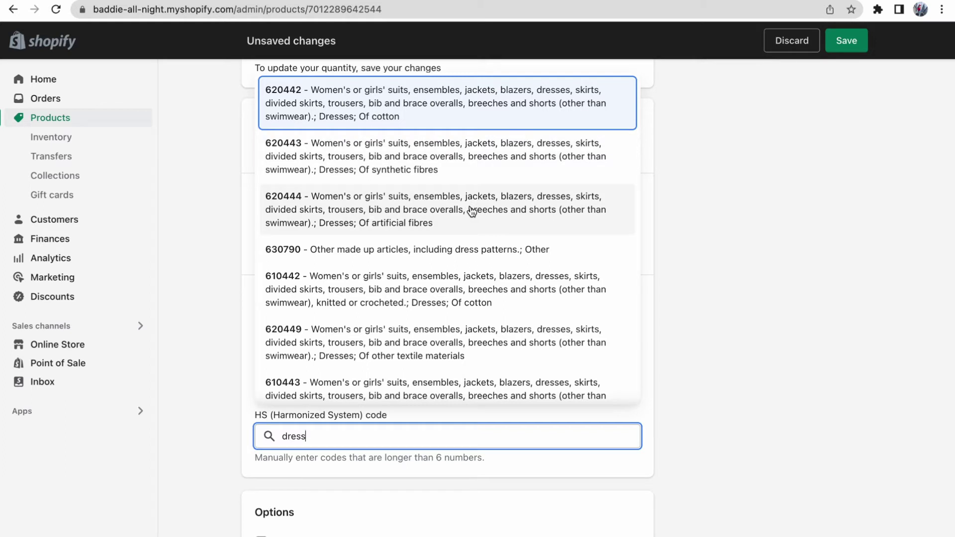
scroll(448, 239, down, 3)
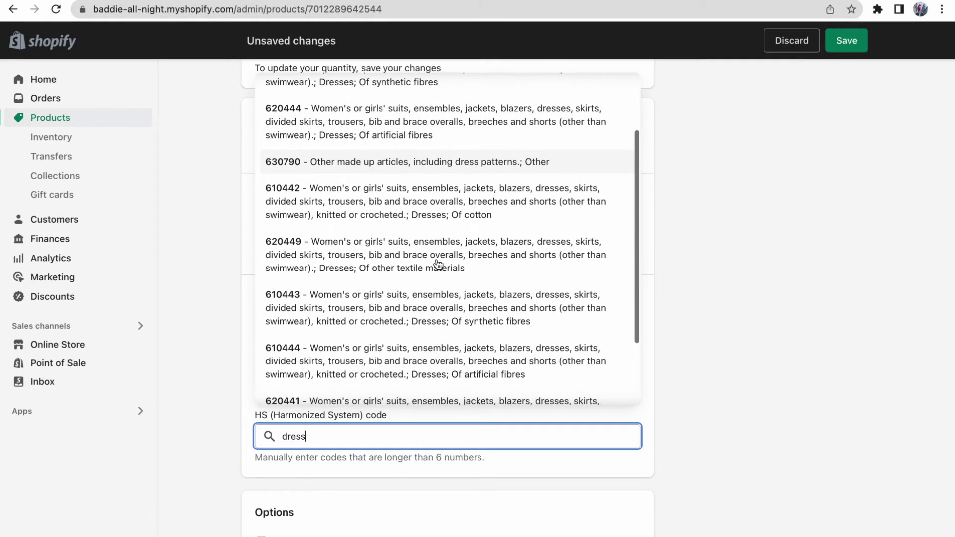
scroll(384, 311, down, 5)
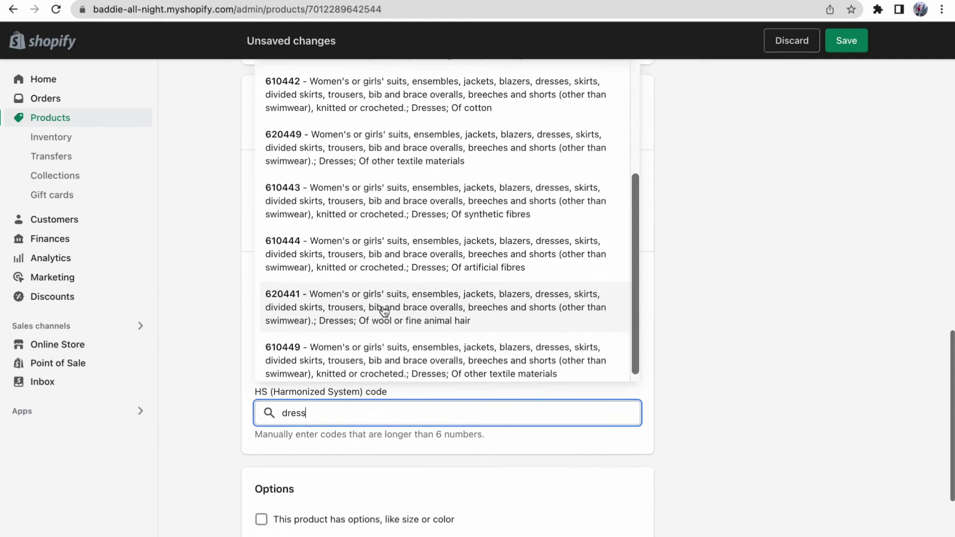
scroll(383, 311, up, 2)
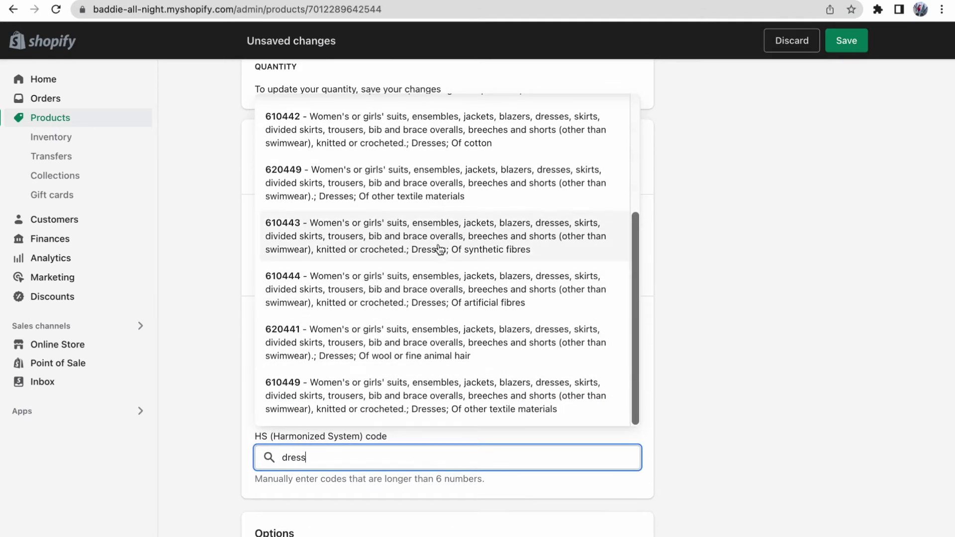
scroll(439, 250, up, 5)
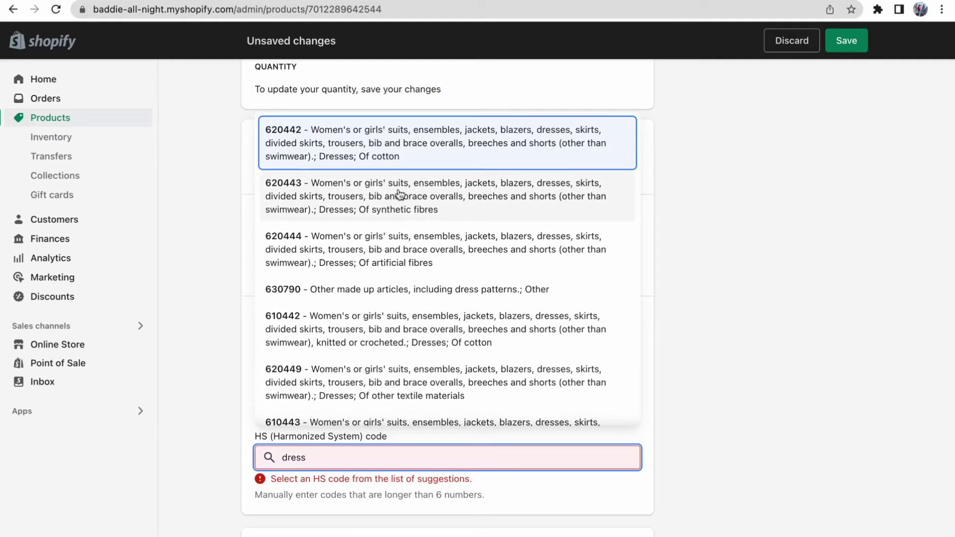
click(388, 217)
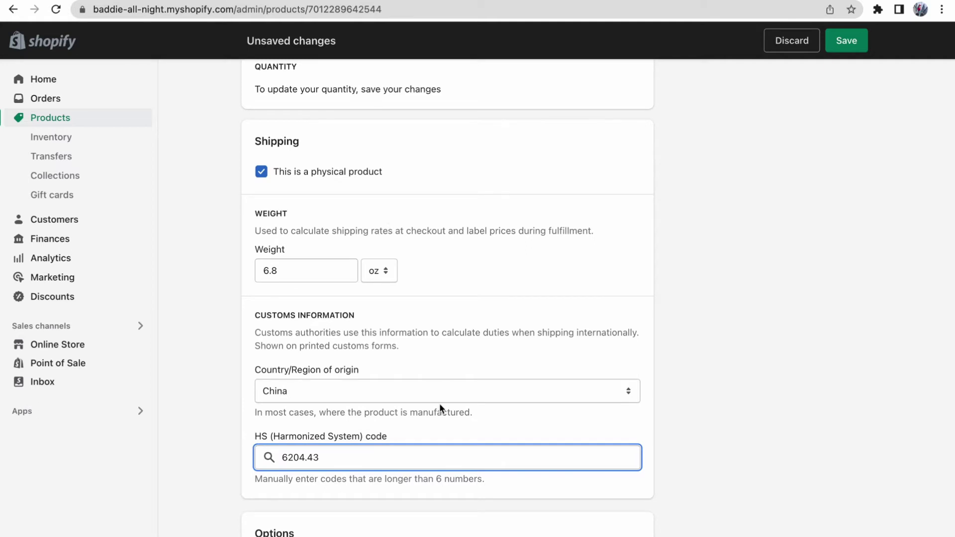
Step: Enable product options, add a Size option with the values S, M and L, and save the product
scroll(443, 416, down, 5)
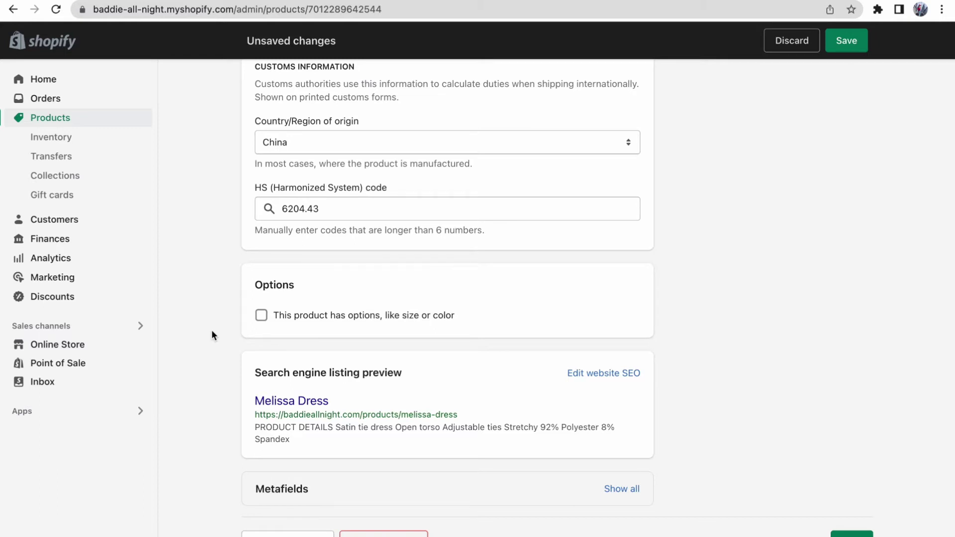
click(260, 322)
click(319, 374)
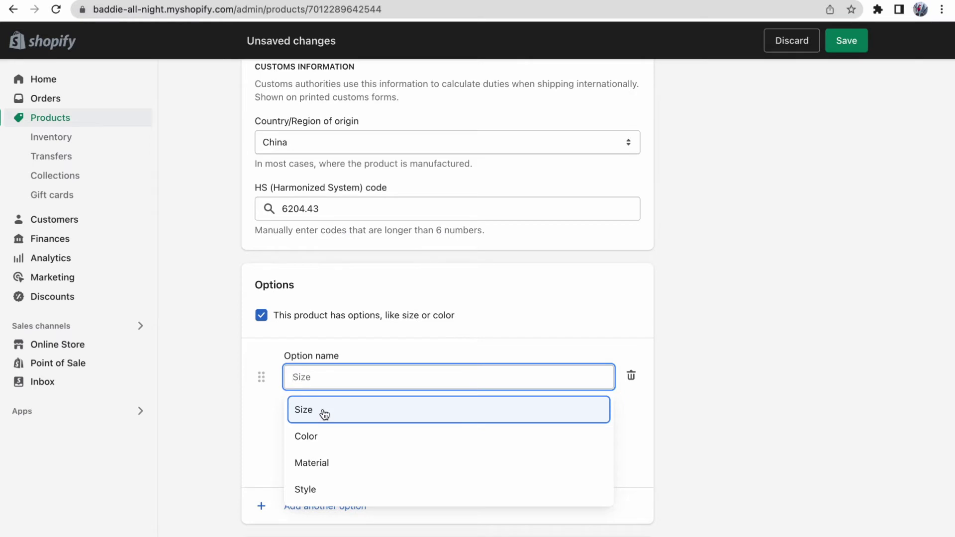
click(324, 411)
scroll(324, 398, down, 1)
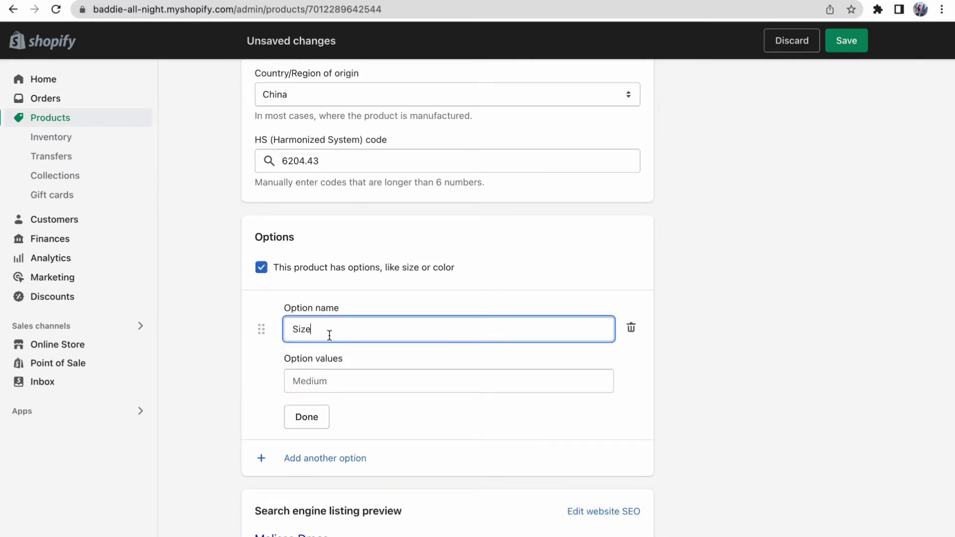
click(326, 380)
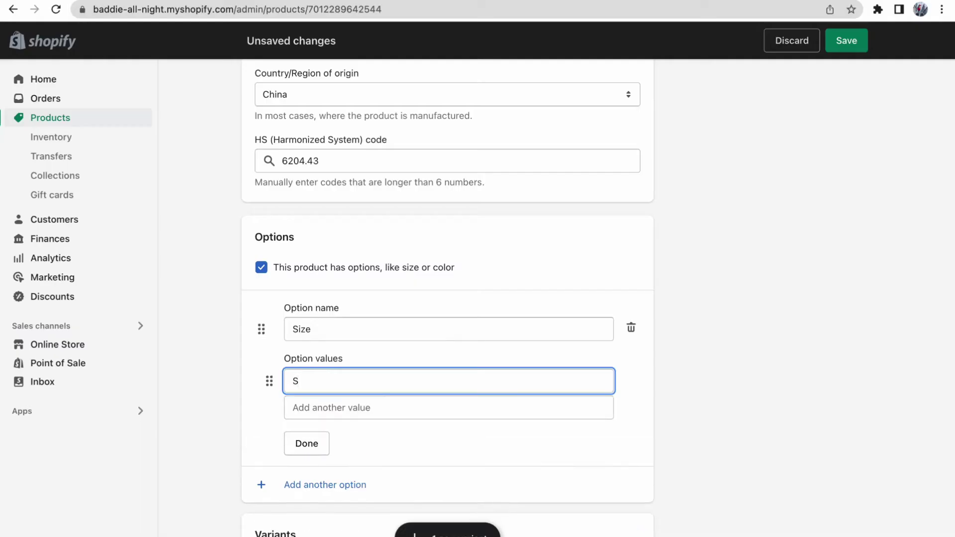
click(348, 407)
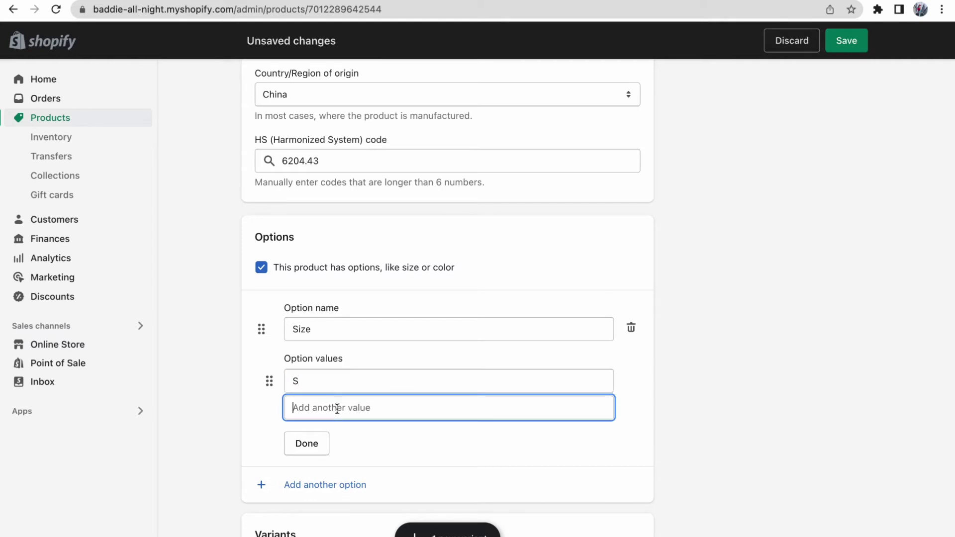
text(M)
key(Tab)
text(L)
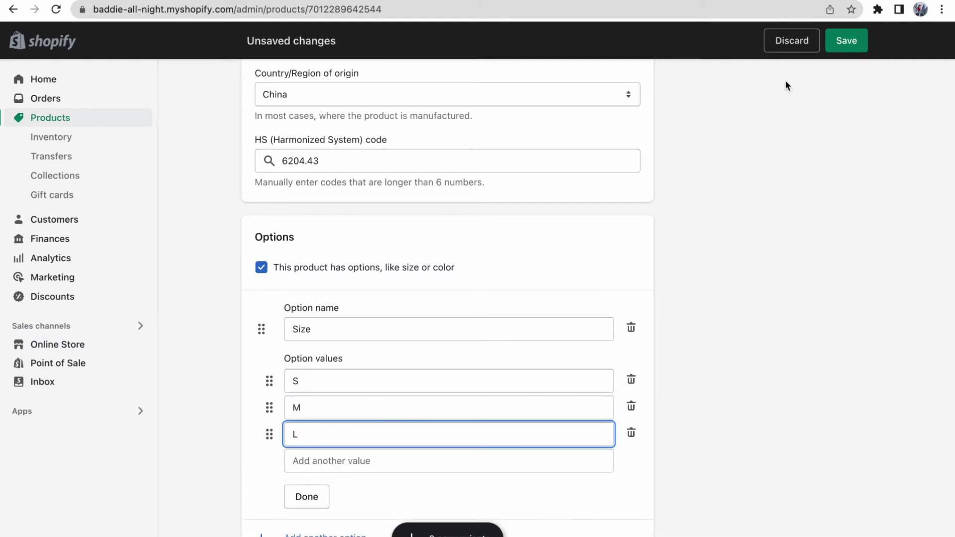
click(853, 44)
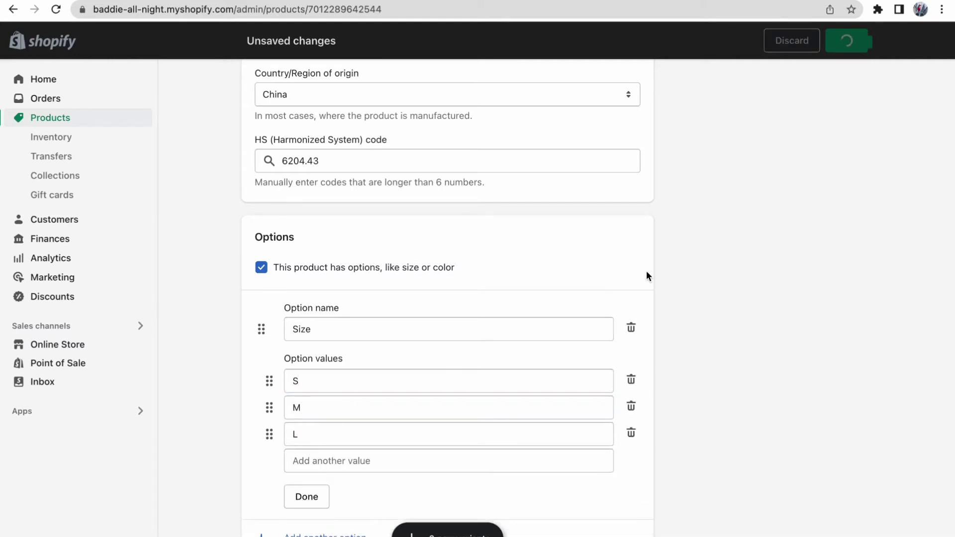
Step: Set the variant quantities to 3 for S, 2 for M and 1 for L
scroll(646, 271, down, 10)
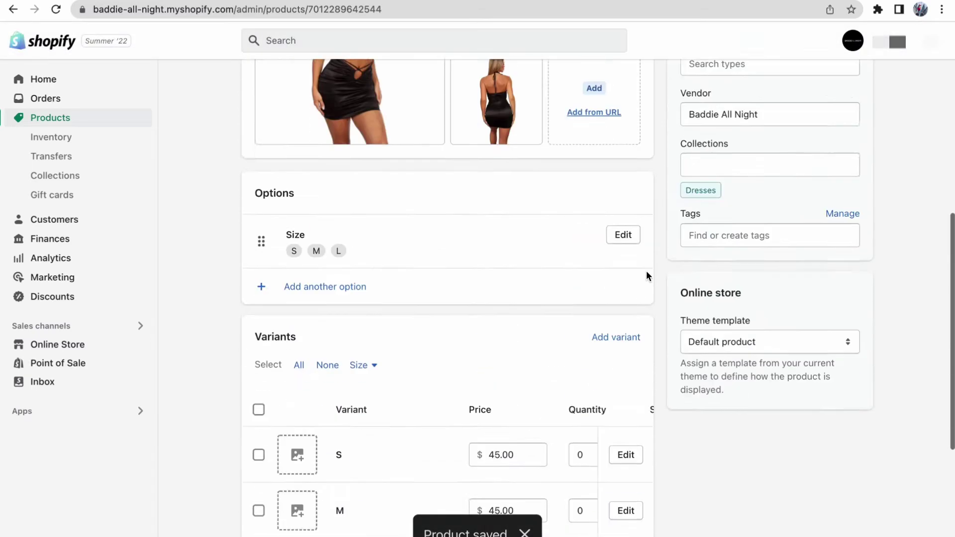
scroll(647, 275, down, 2)
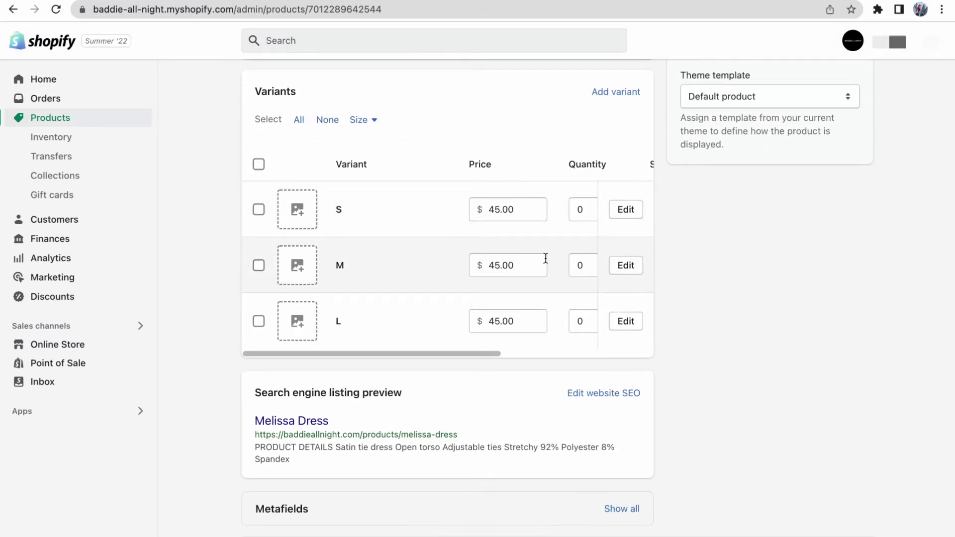
scroll(545, 258, right, 3)
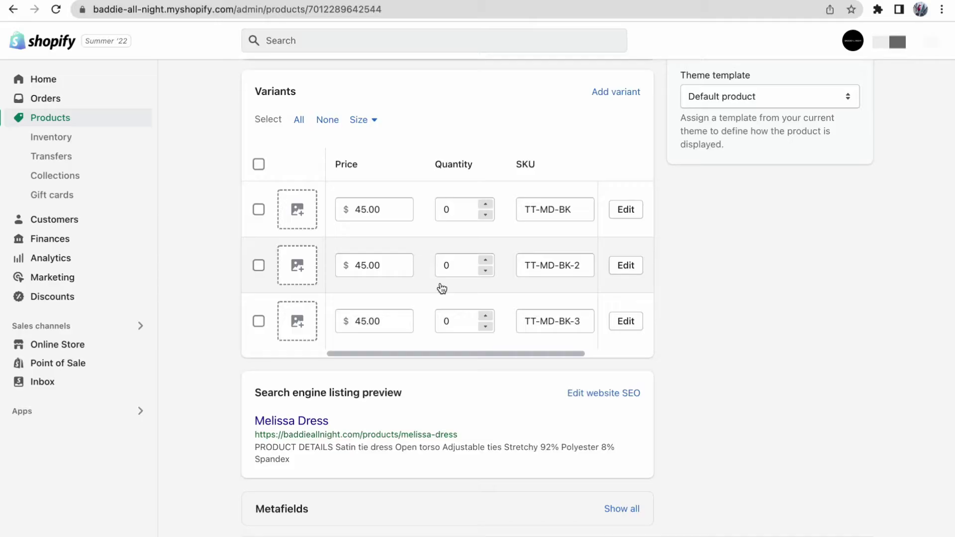
click(485, 205)
click(485, 204)
click(485, 204)
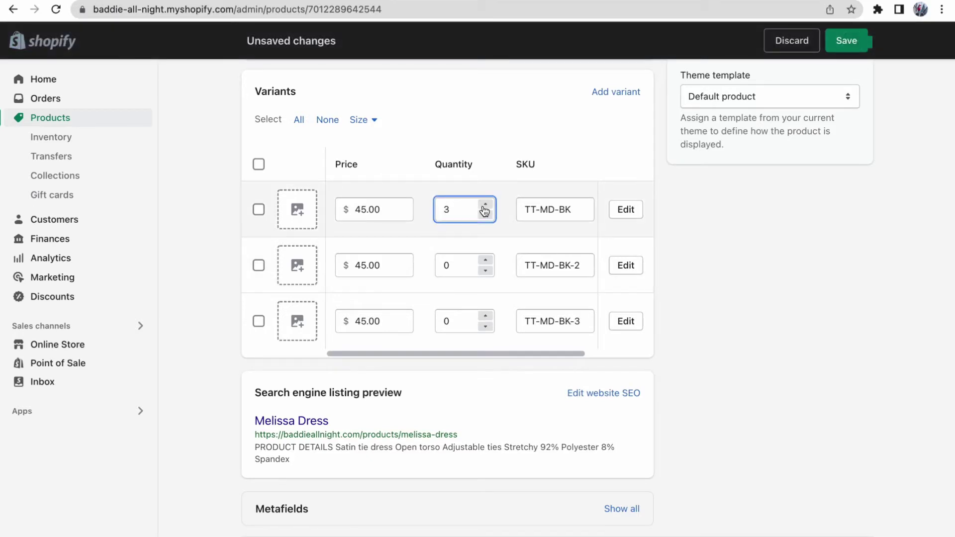
click(485, 261)
click(486, 261)
click(485, 316)
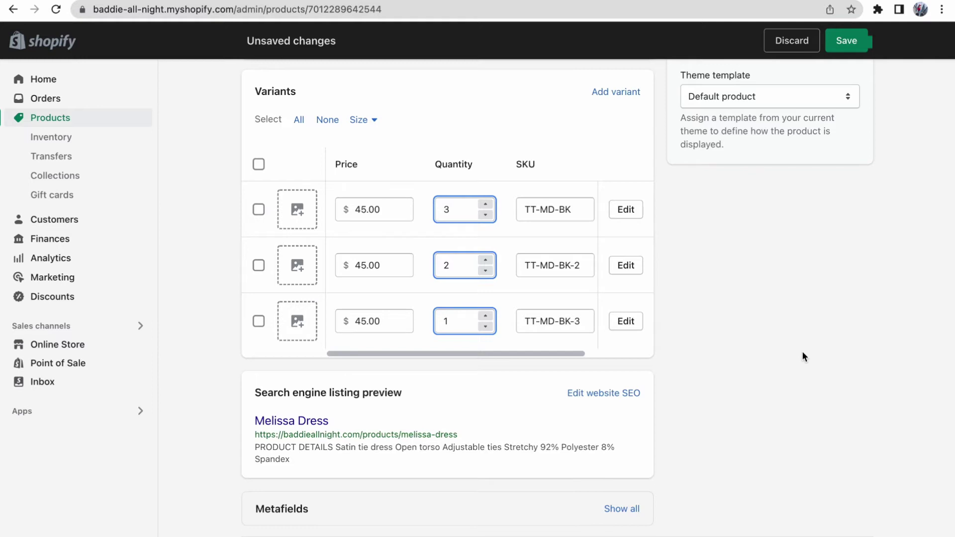
Step: Set the SKUs to TT-MD-BK-S for size S and TT-MD-BK-M for size M, edit the L variant's SKU, and save the product
scroll(508, 289, right, 2)
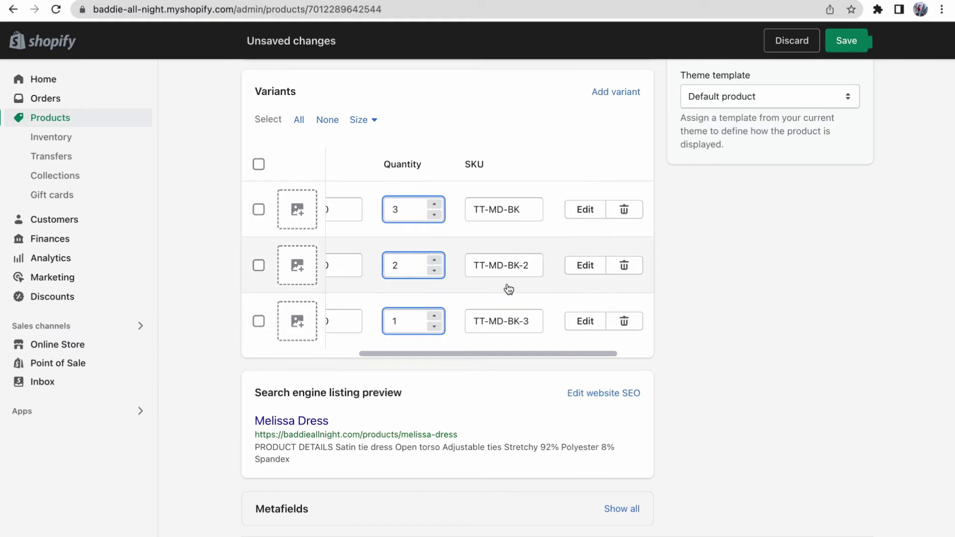
click(521, 213)
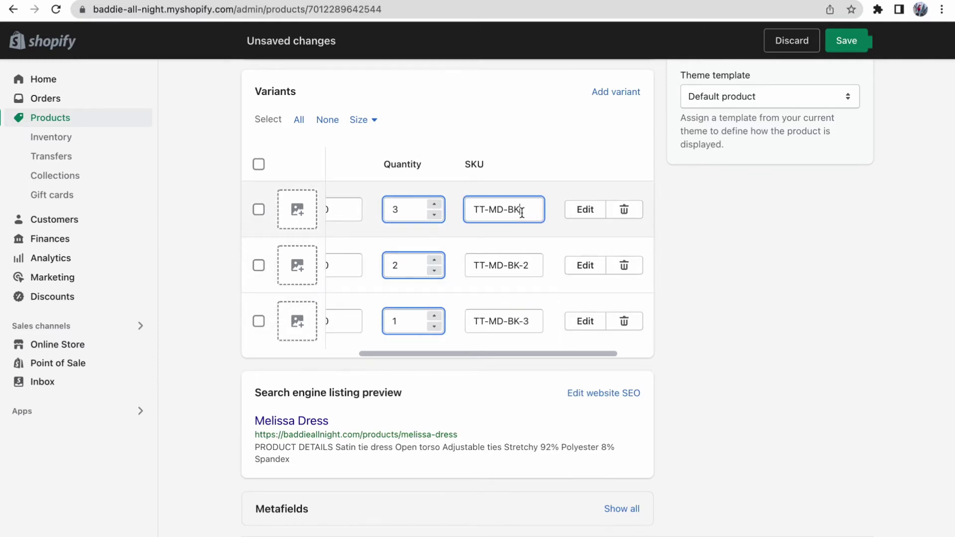
text(-S)
click(538, 283)
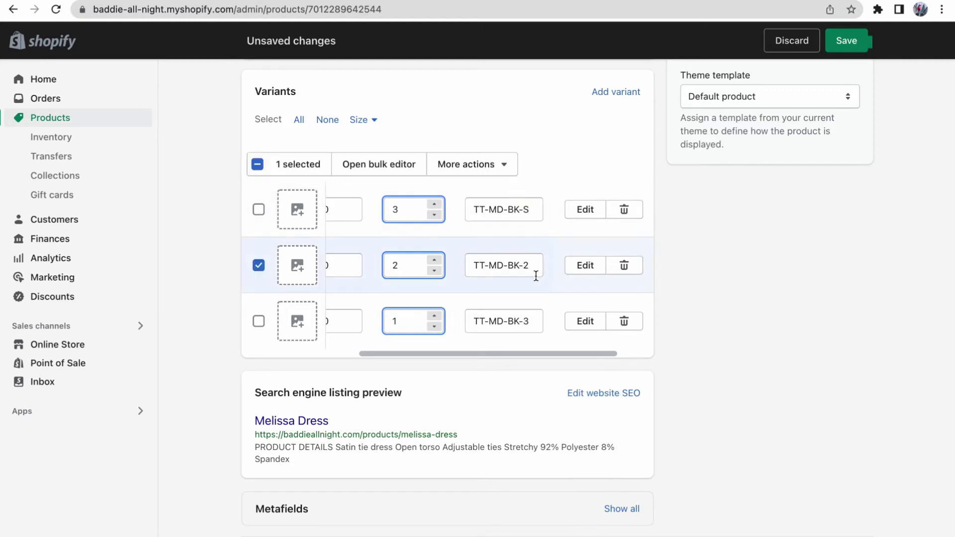
click(532, 267)
key(BackSpace)
text(M)
click(536, 328)
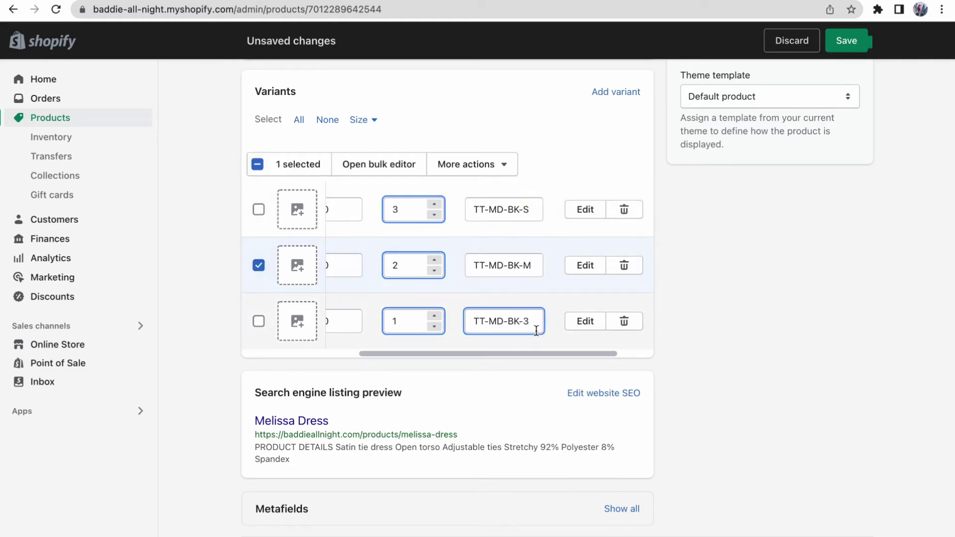
click(846, 41)
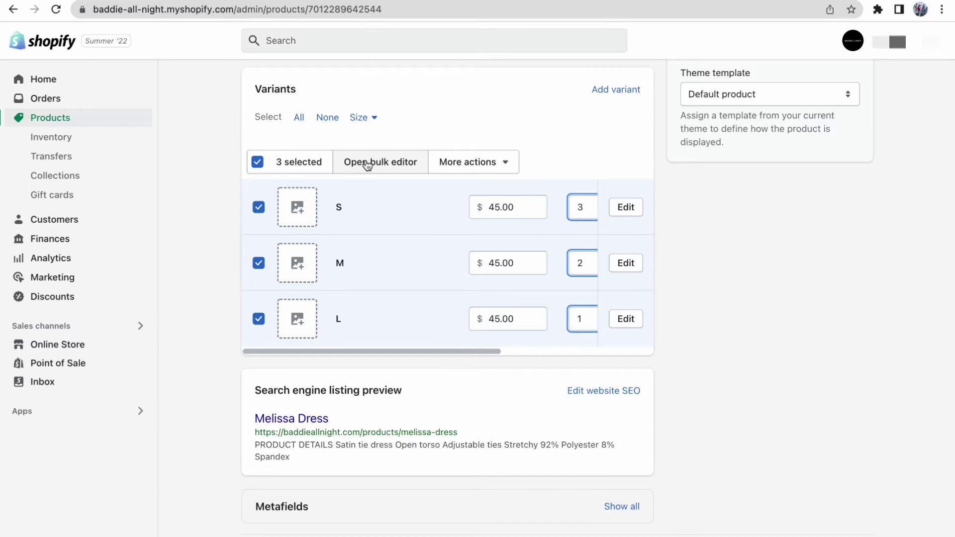
click(274, 164)
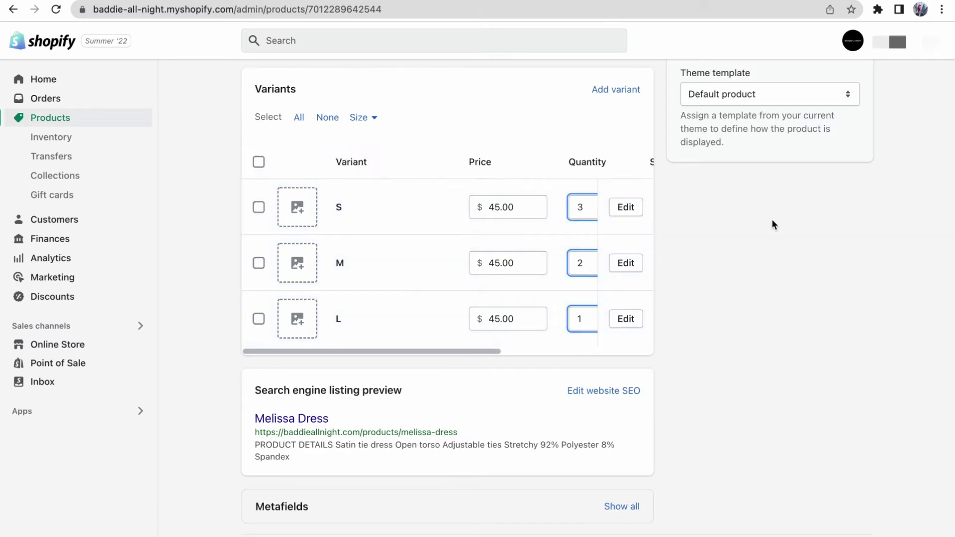
Step: Browse the full list of product type categories available for the dress without choosing one
scroll(771, 221, up, 6)
scroll(772, 218, up, 8)
scroll(756, 314, down, 1)
scroll(755, 314, down, 4)
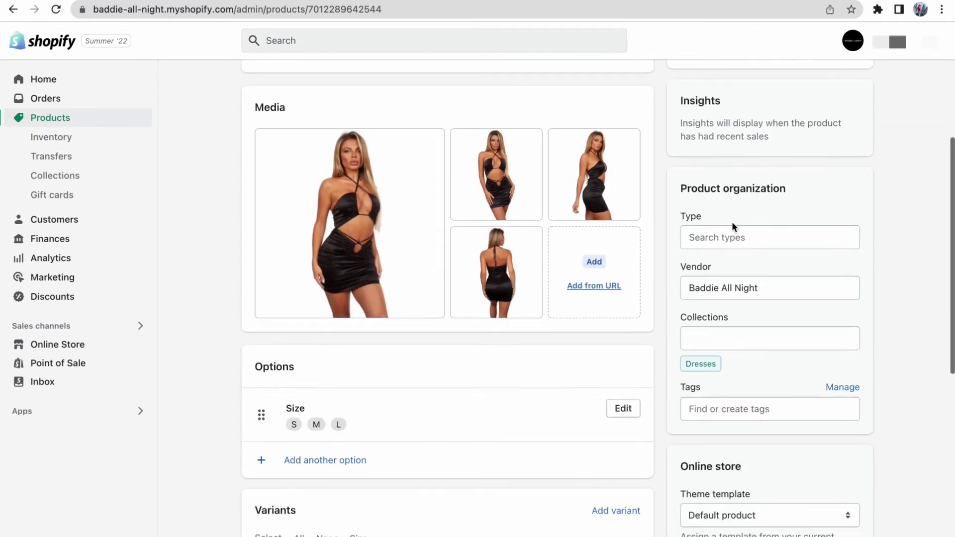
click(737, 239)
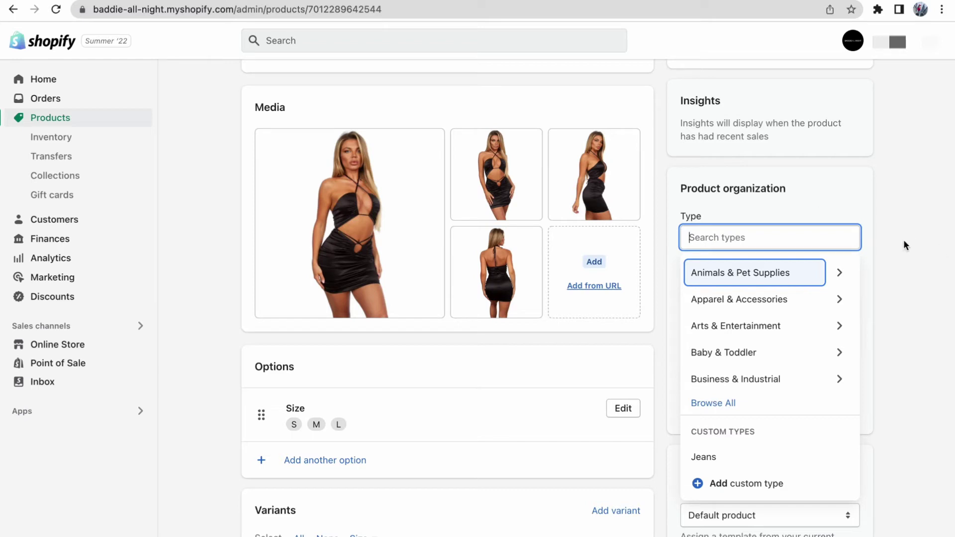
click(727, 404)
scroll(726, 408, down, 3)
scroll(725, 409, down, 2)
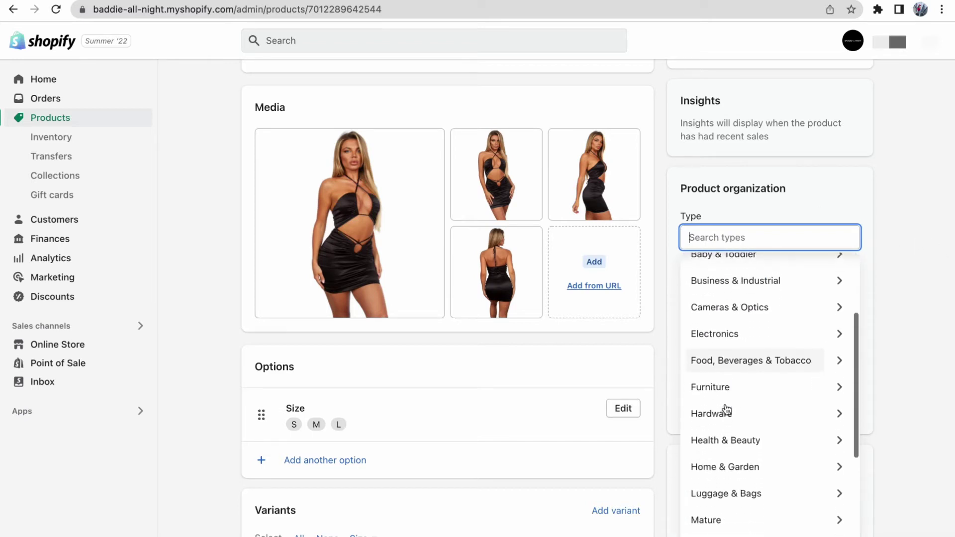
scroll(731, 427, down, 1)
scroll(739, 449, down, 5)
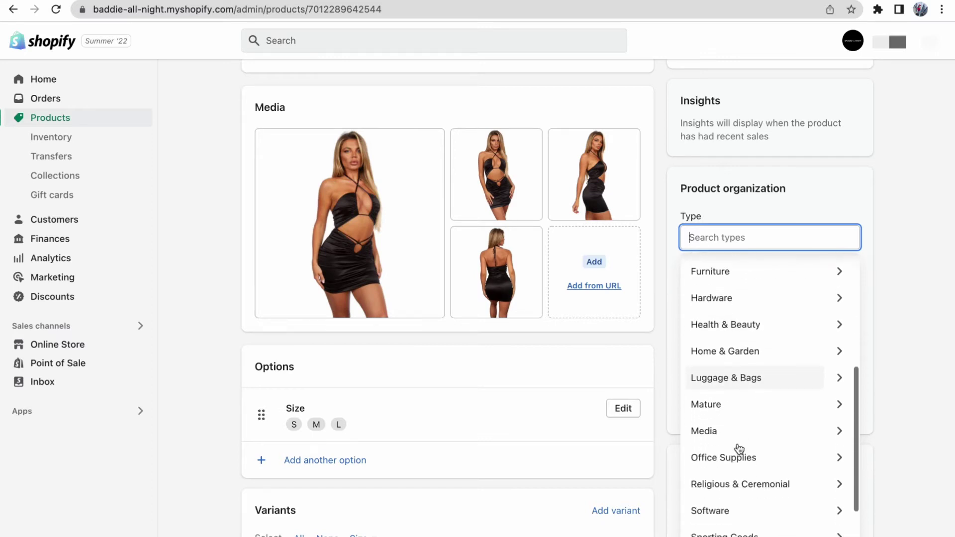
click(926, 262)
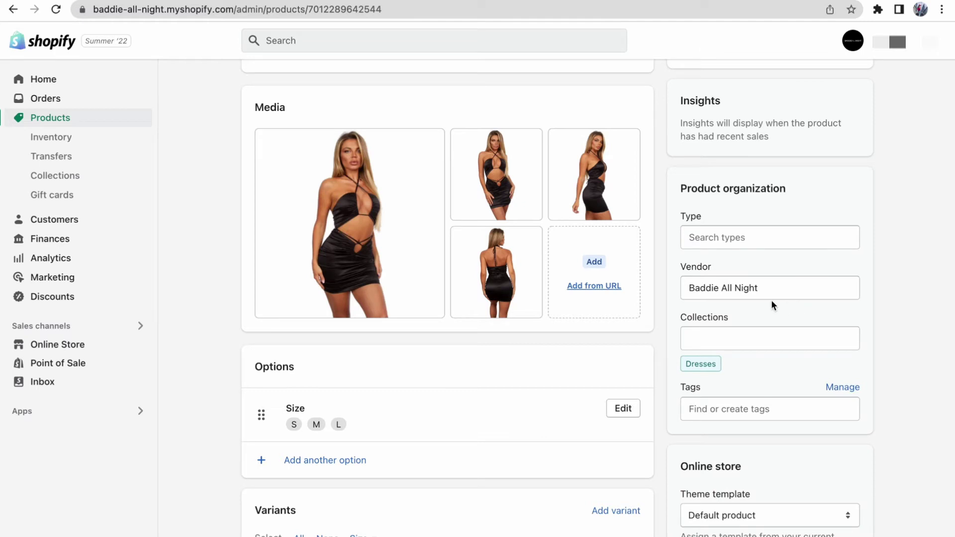
Step: Set the product's vendor to the new entry Tic Toc and check its collection assignment
triple_click(746, 297)
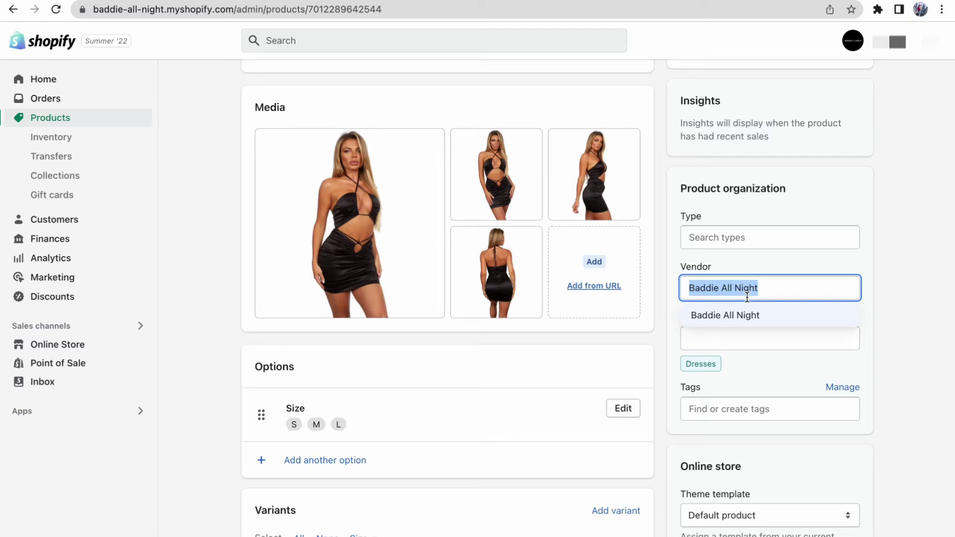
text(Tic Toc)
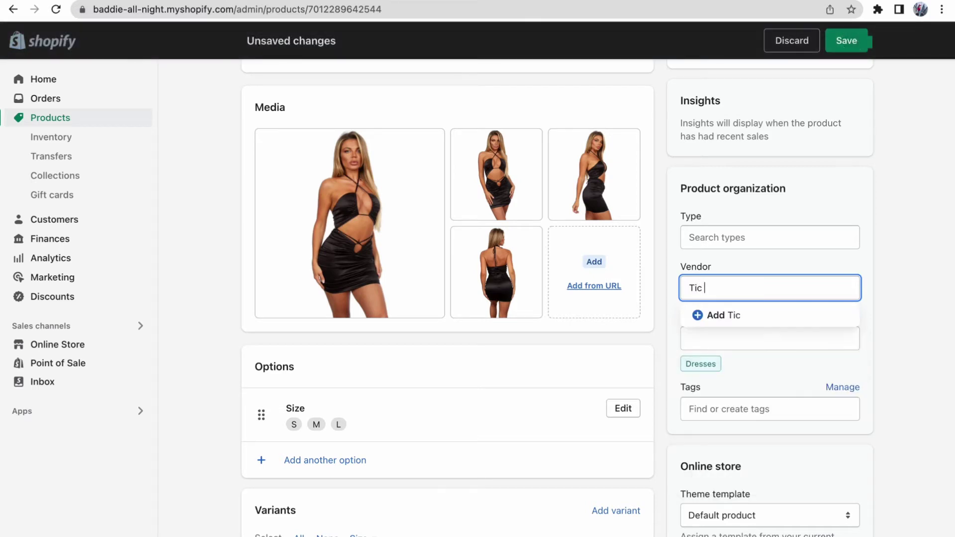
click(701, 318)
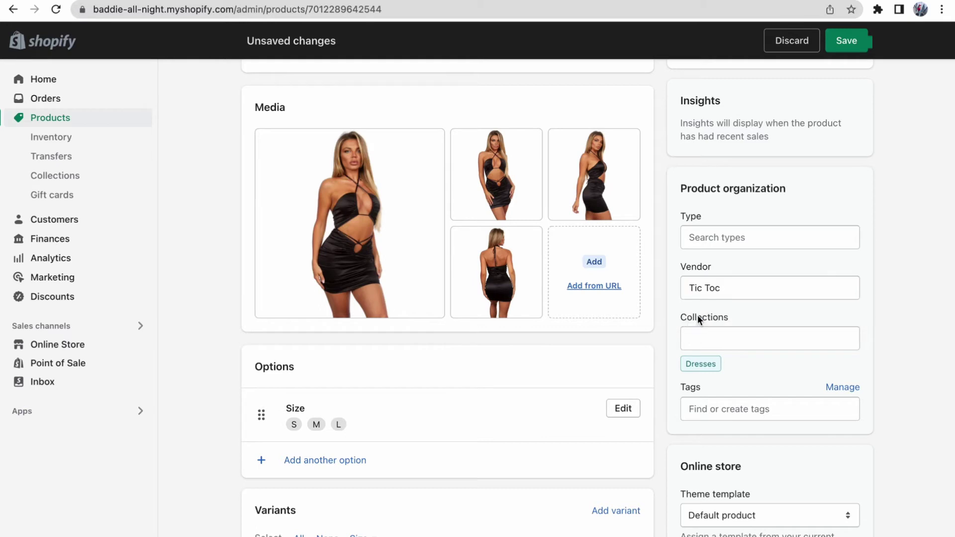
click(750, 339)
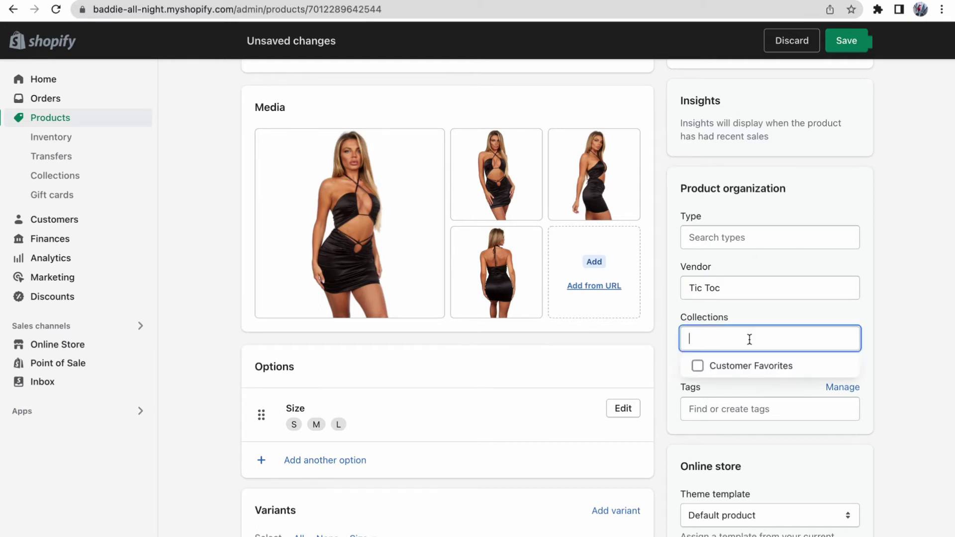
click(939, 306)
scroll(940, 305, down, 2)
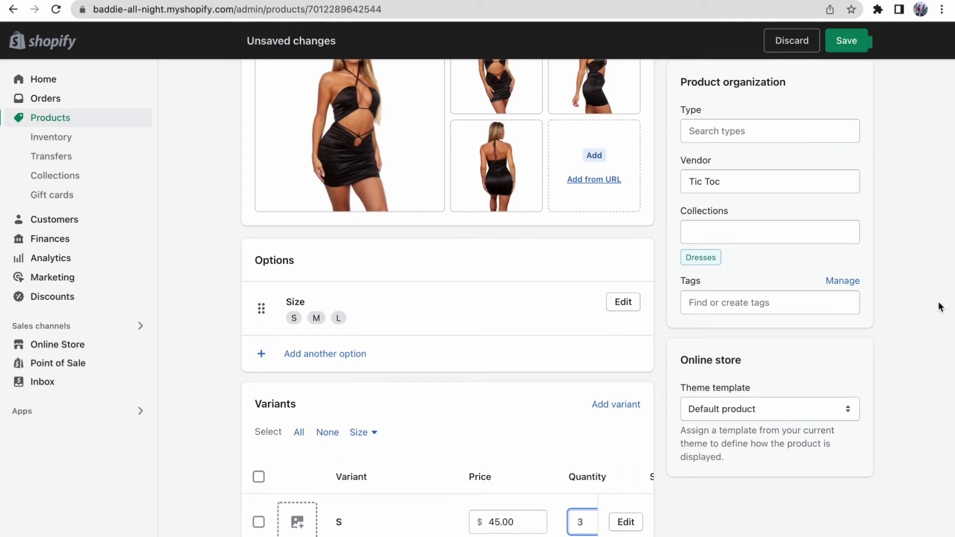
mouse_move(705, 259)
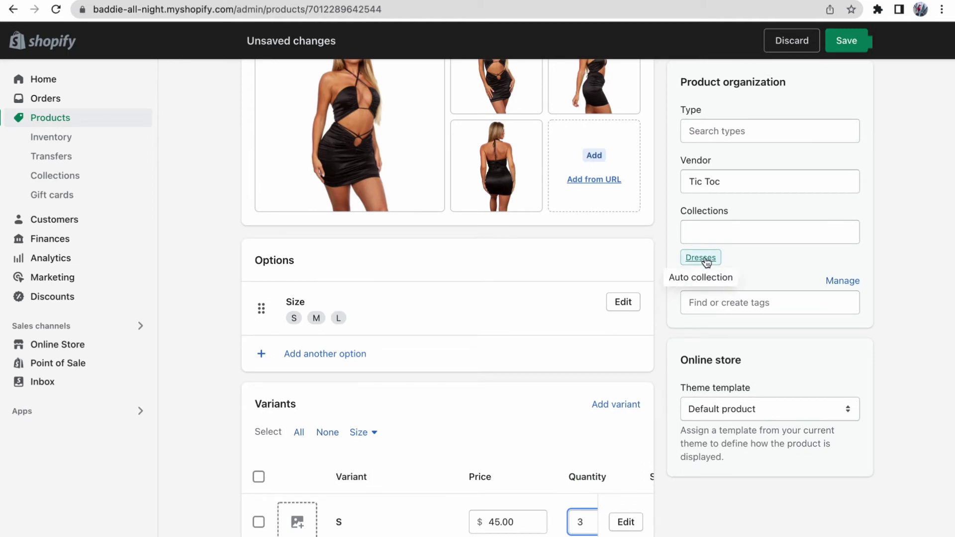
Step: Add the tags black, mini and dresses to the product
click(774, 305)
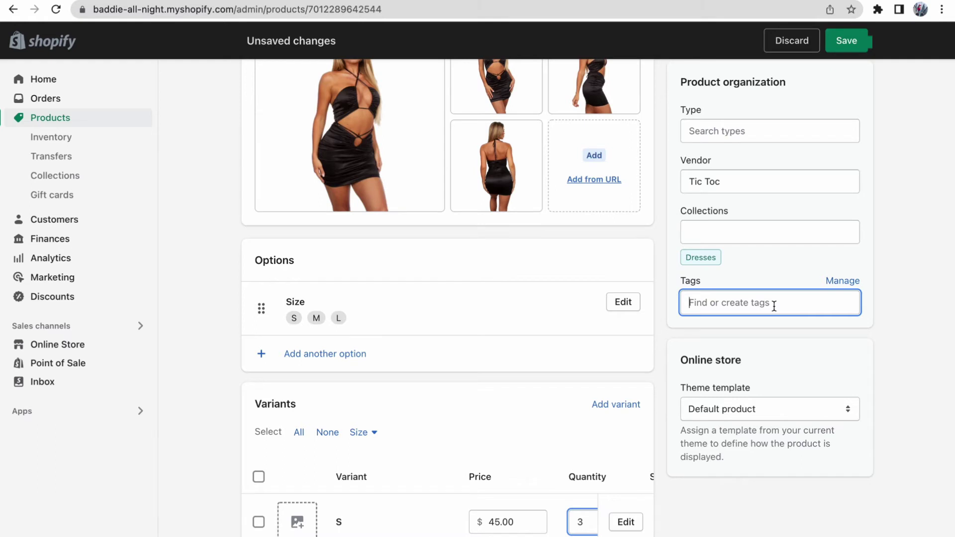
text(black)
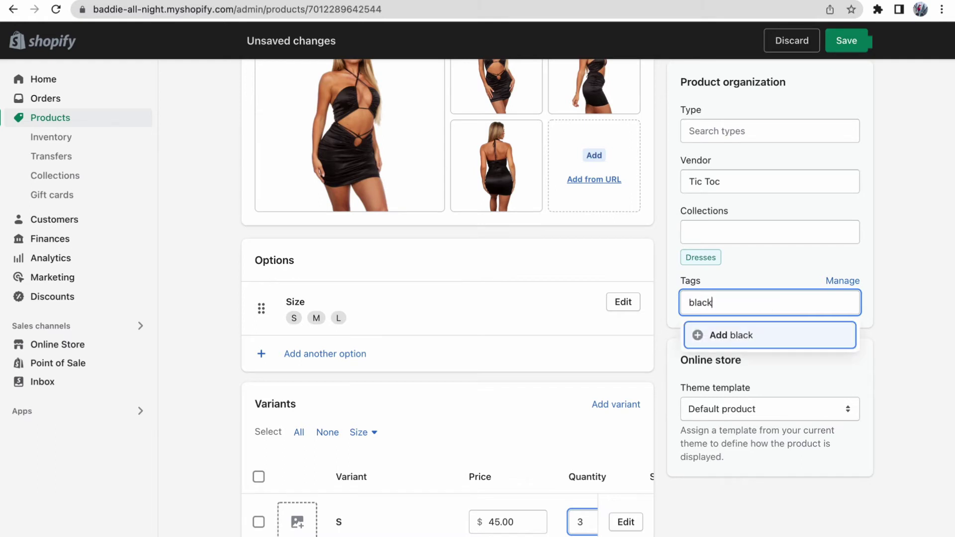
key(Return)
text(mini)
key(Return)
text(dress)
key(Return)
text(dress)
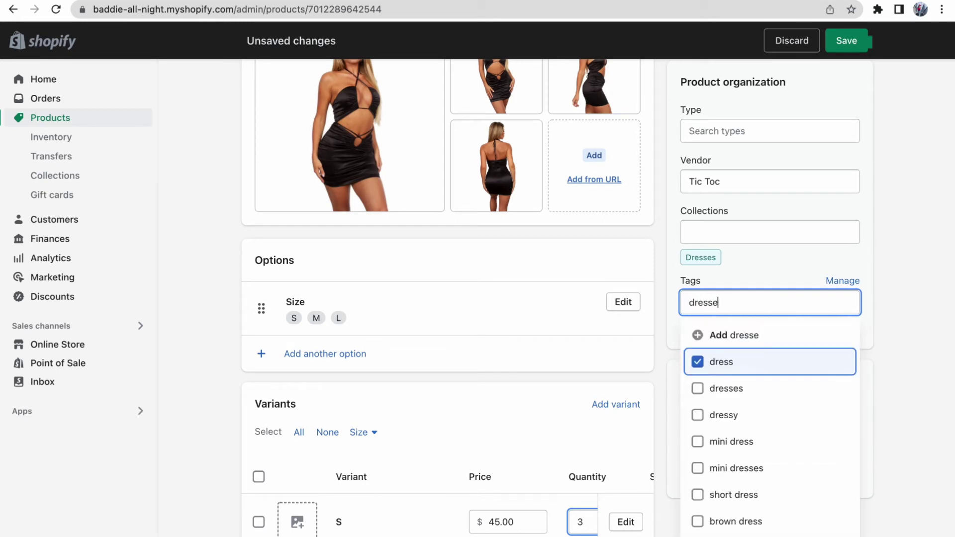
key(Return)
Step: Add the further product tags open, cutout, torso, strings and dress
text(open)
key(Return)
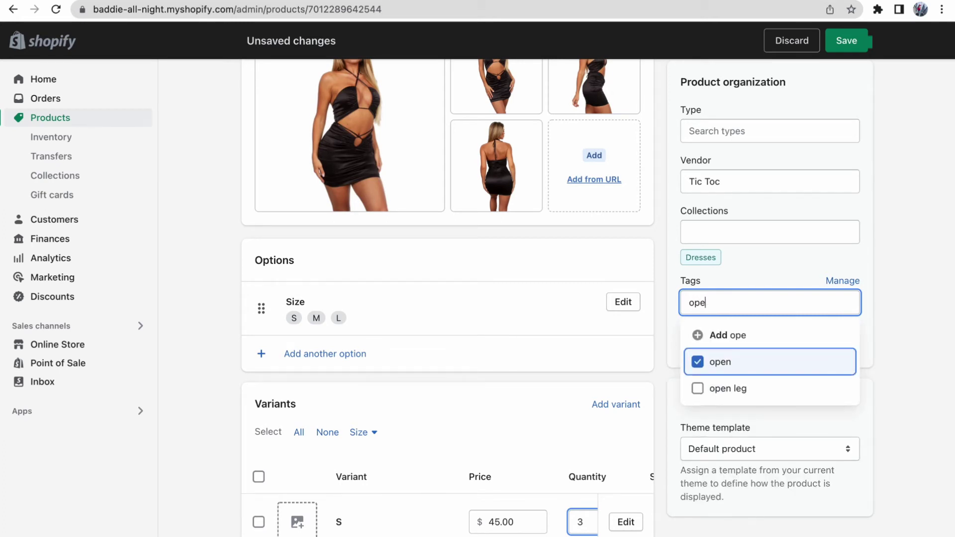
text(cutout)
key(Return)
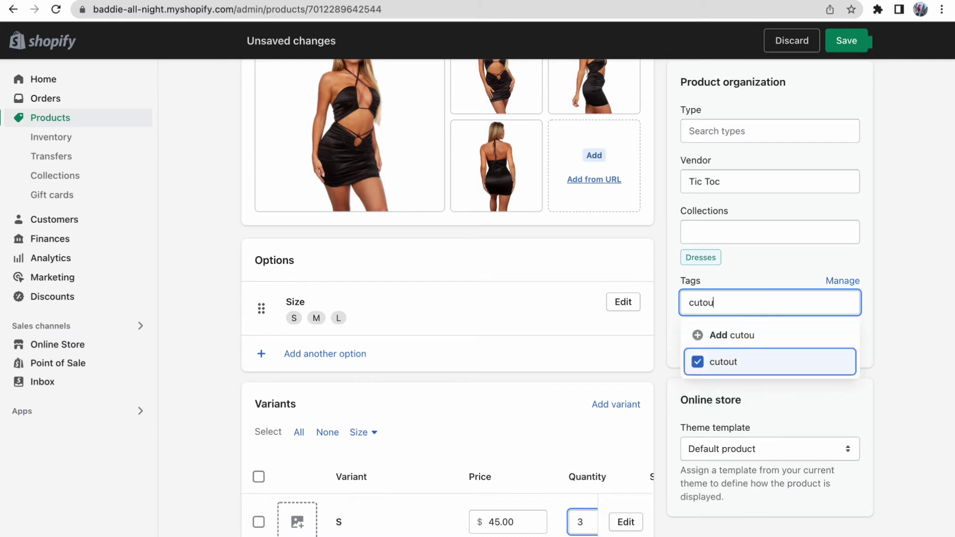
text(torso)
key(Return)
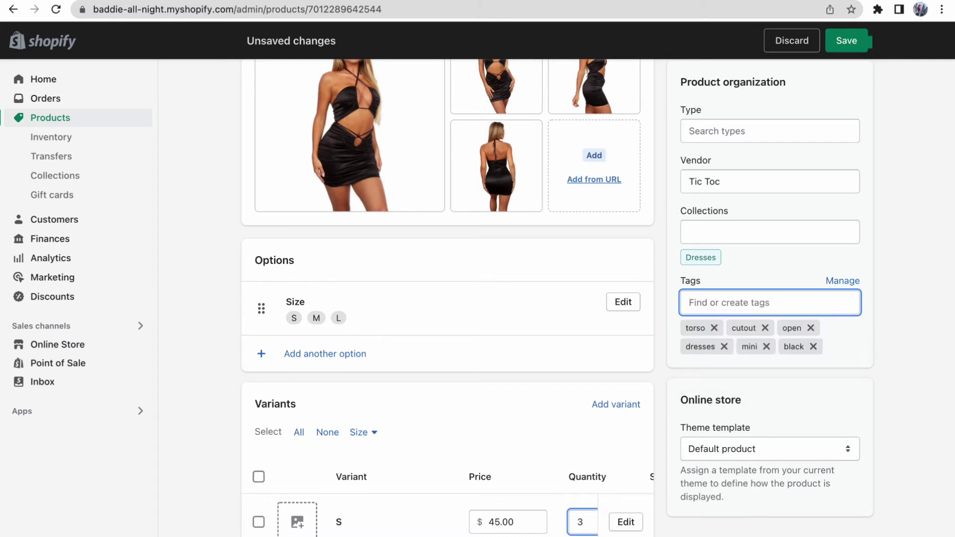
text(silk)
key(Return)
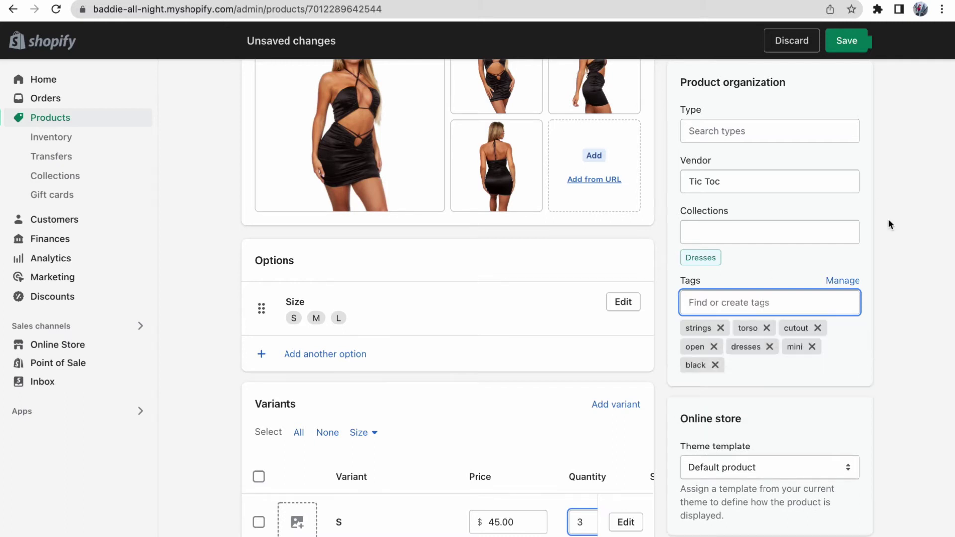
scroll(889, 222, up, 1)
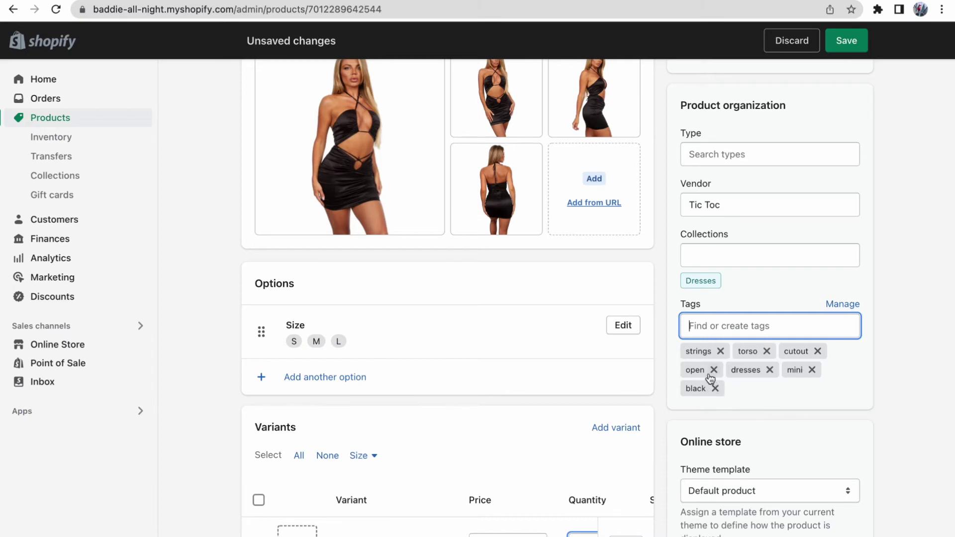
text(dress)
key(Return)
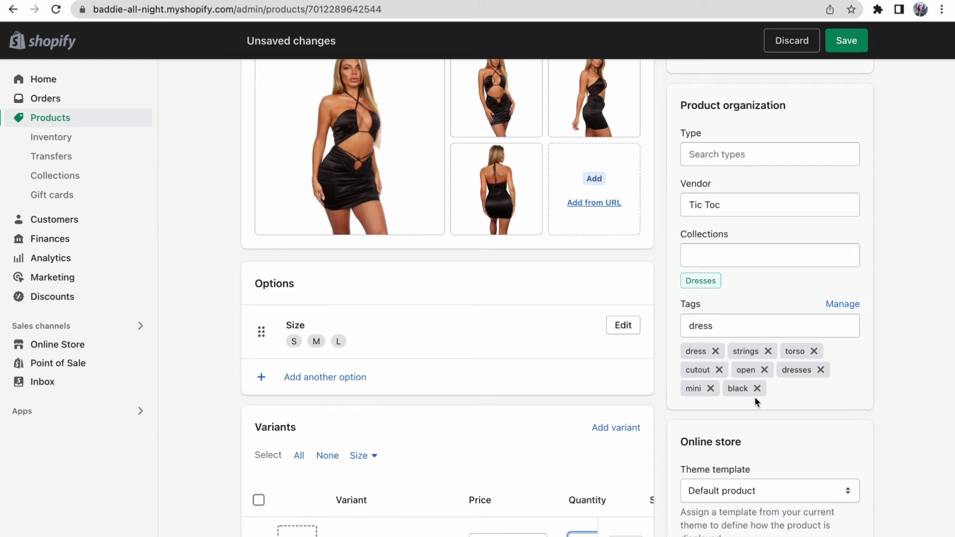
Step: Open the first product image and read the explanation of what its alt text is for
scroll(754, 396, up, 3)
click(362, 271)
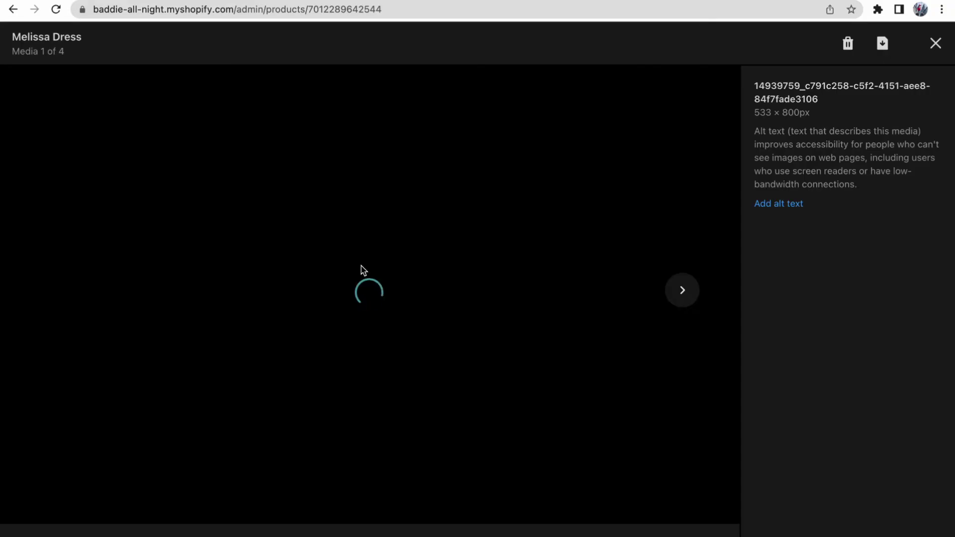
click(780, 203)
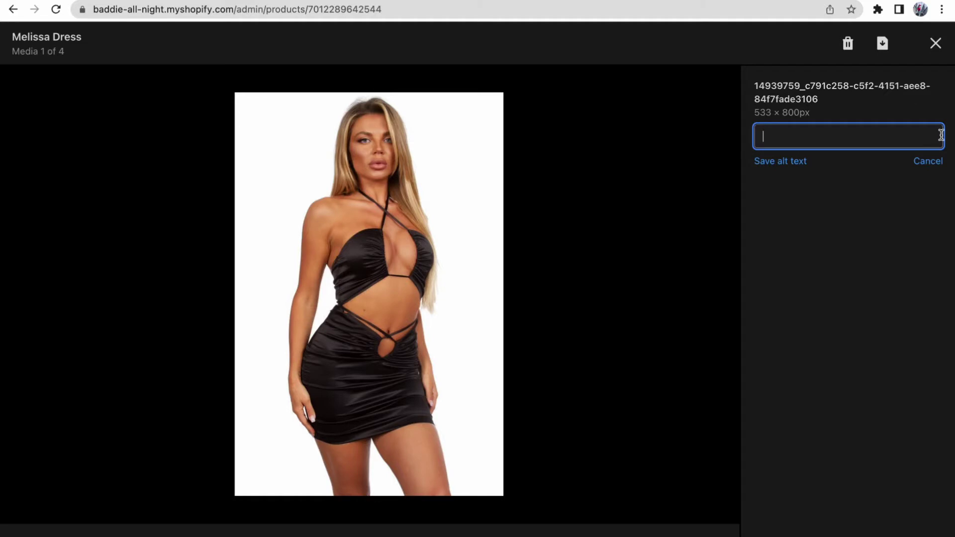
click(927, 160)
drag(751, 131, 860, 198)
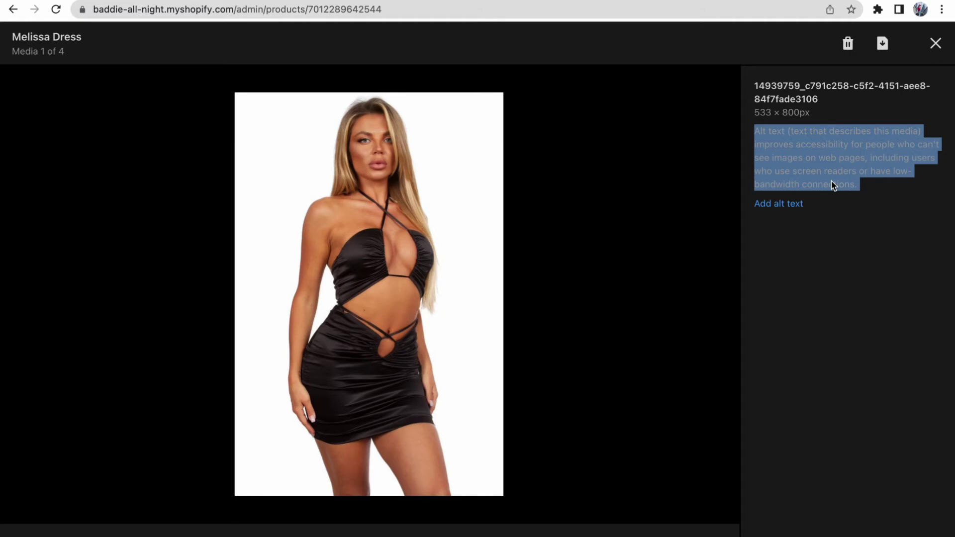
Step: Give the first image the alt text "black mini cutout dress strings open sexy nightclub", copy that text, and save it
click(772, 204)
text(black mini )
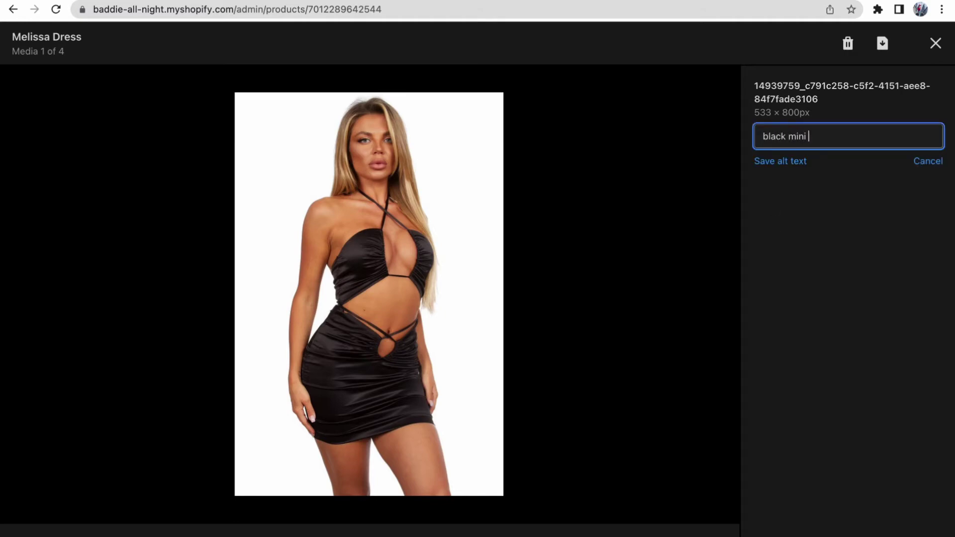
text(cutout dress strings open s)
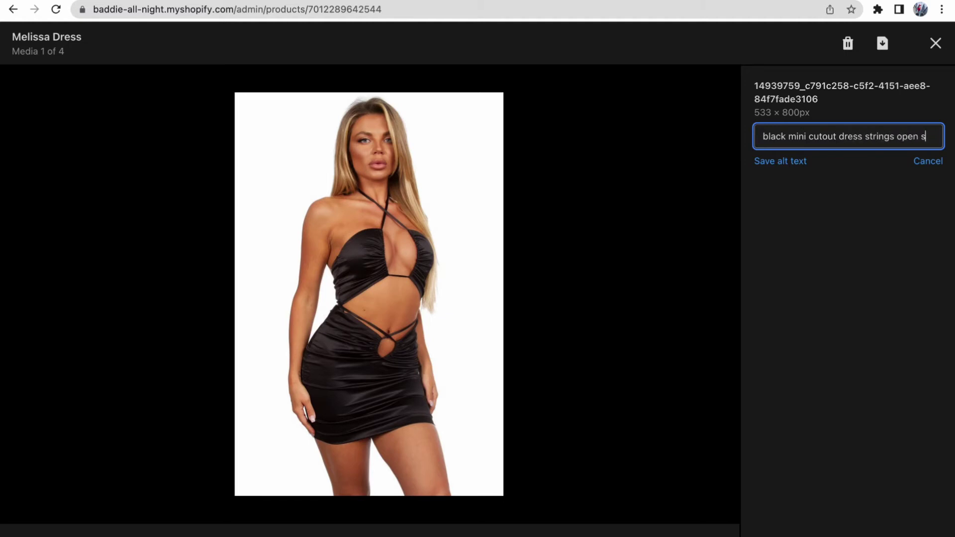
text(exy n)
key(BackSpace)
key(BackSpace)
text(nightclub)
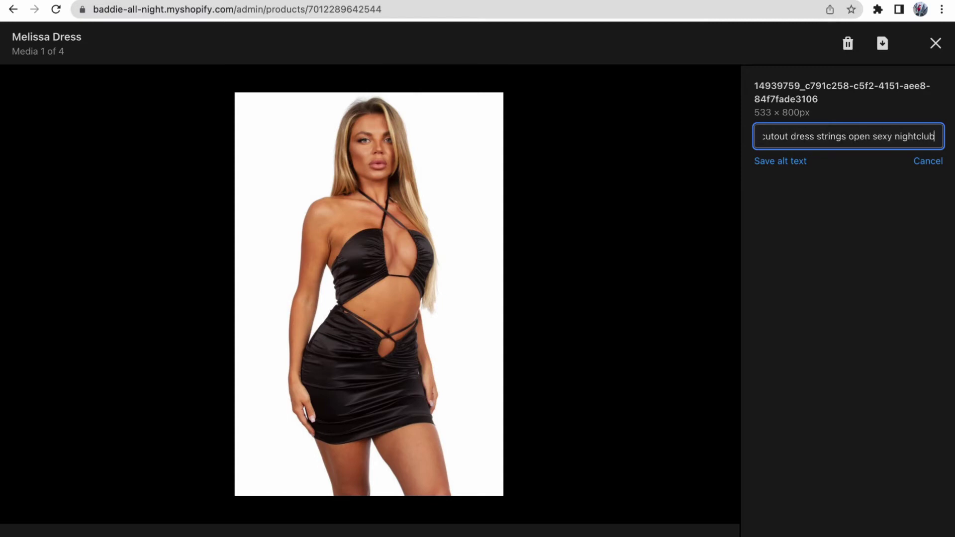
triple_click(841, 144)
key(super+c)
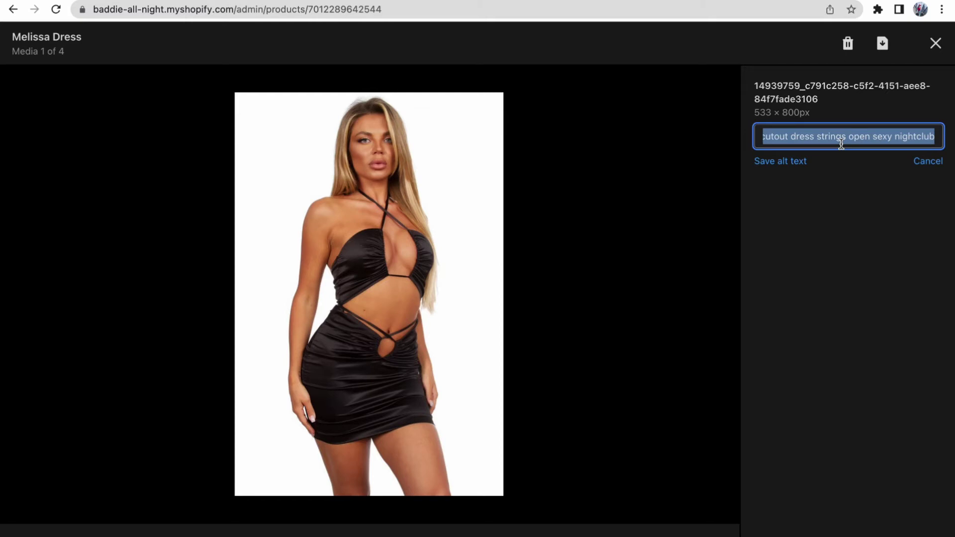
click(775, 162)
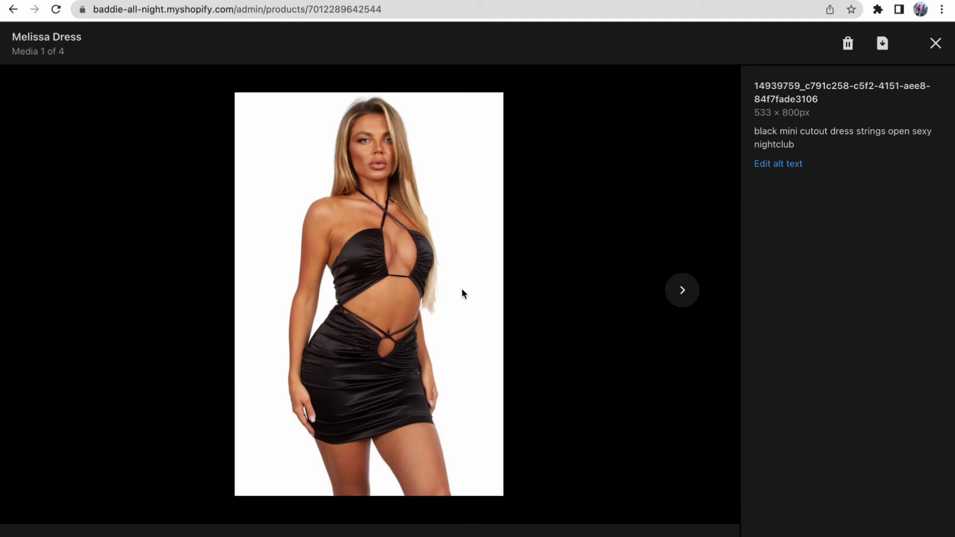
Step: Paste the copied alt text into the second product image and save it
click(682, 290)
click(793, 204)
key(super+v)
click(780, 160)
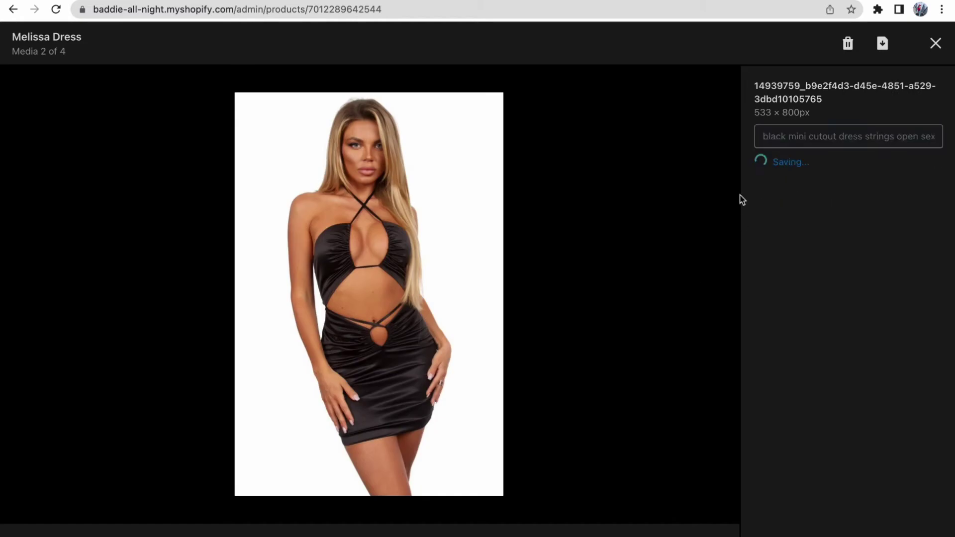
Step: Paste the copied alt text into the third and fourth product images, save each one, and close the media viewer
click(680, 290)
click(767, 208)
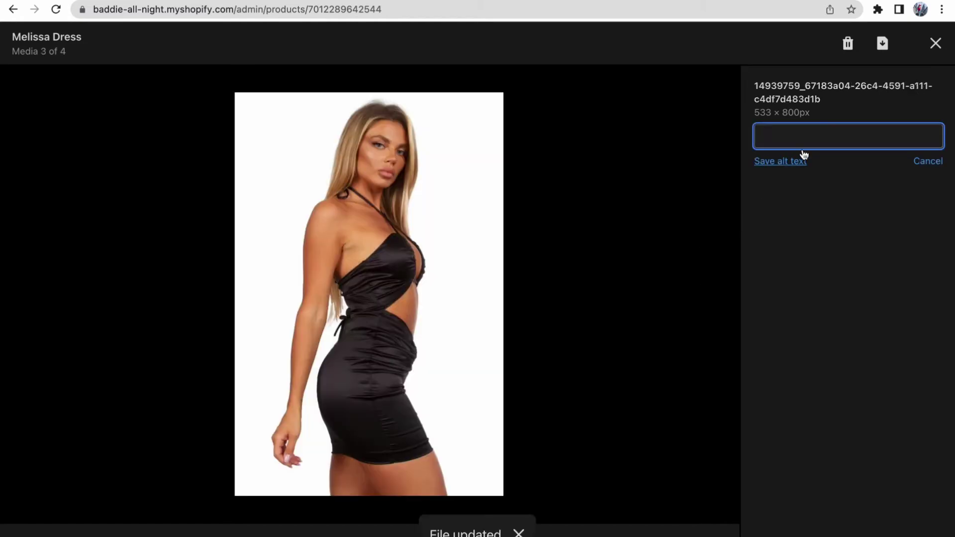
key(super+v)
click(792, 161)
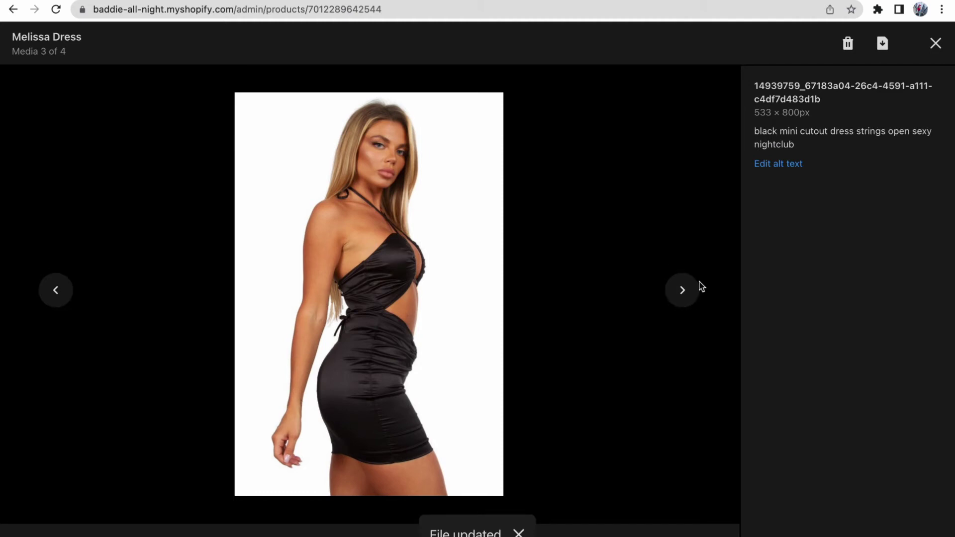
click(691, 287)
click(769, 208)
key(super+v)
click(788, 160)
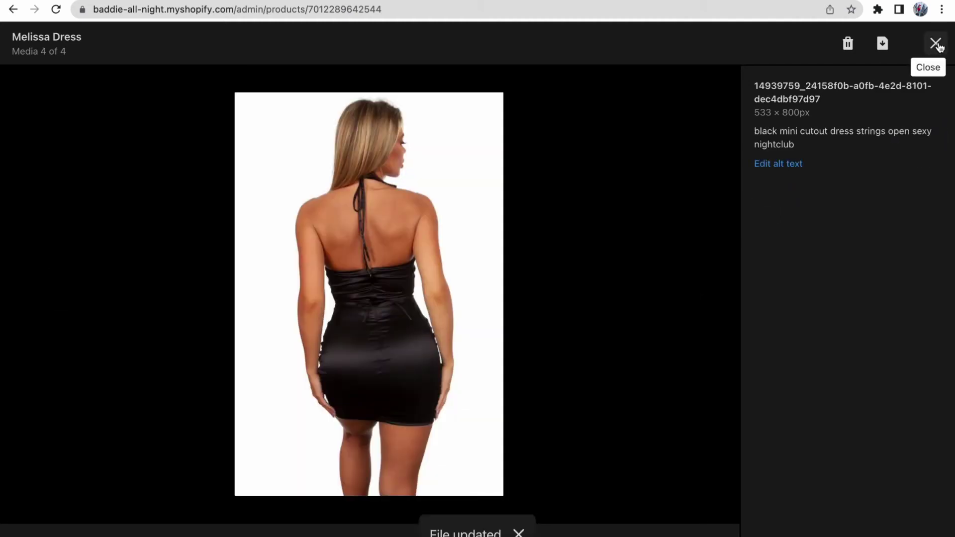
click(937, 44)
Step: Set the Melissa Dress product status to Active and save the product
scroll(754, 183, down, 10)
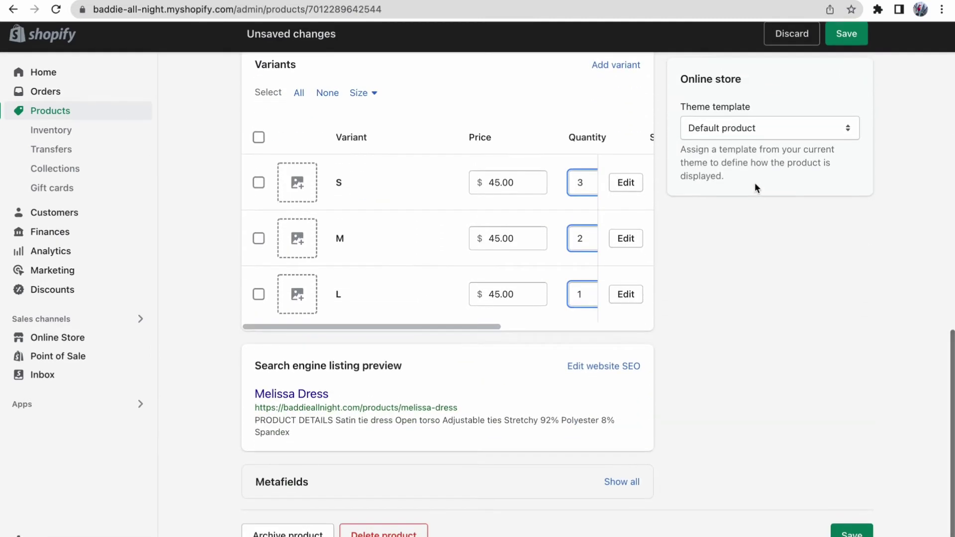
scroll(622, 243, up, 7)
scroll(621, 242, up, 6)
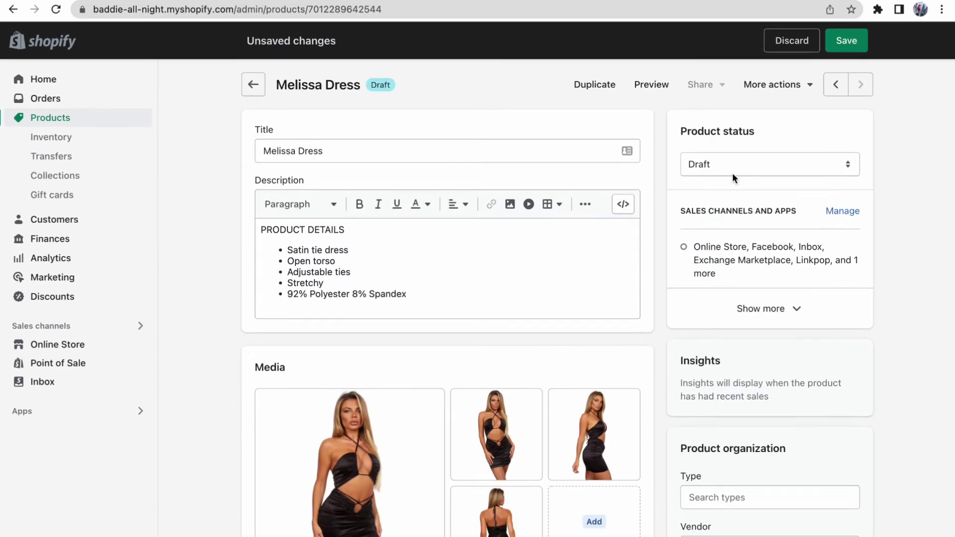
click(733, 174)
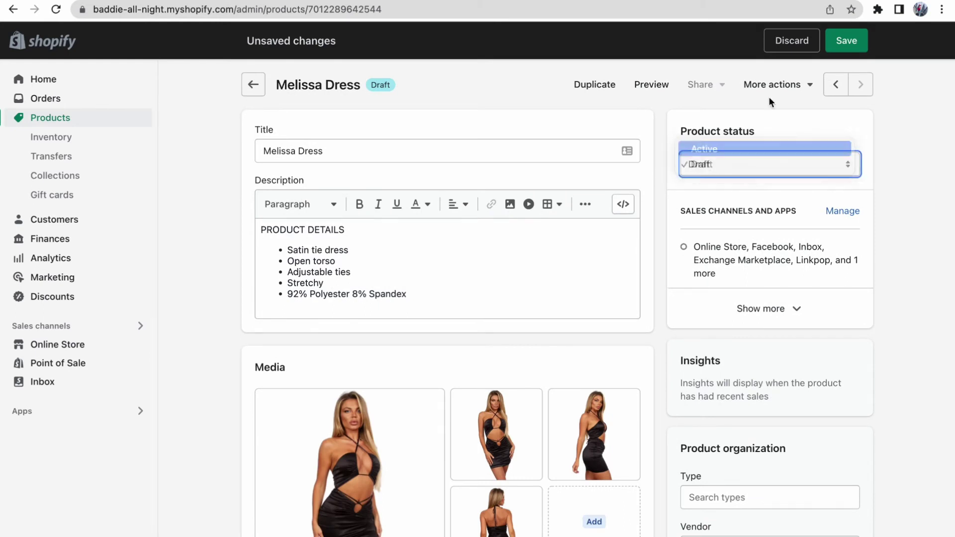
click(739, 146)
click(850, 36)
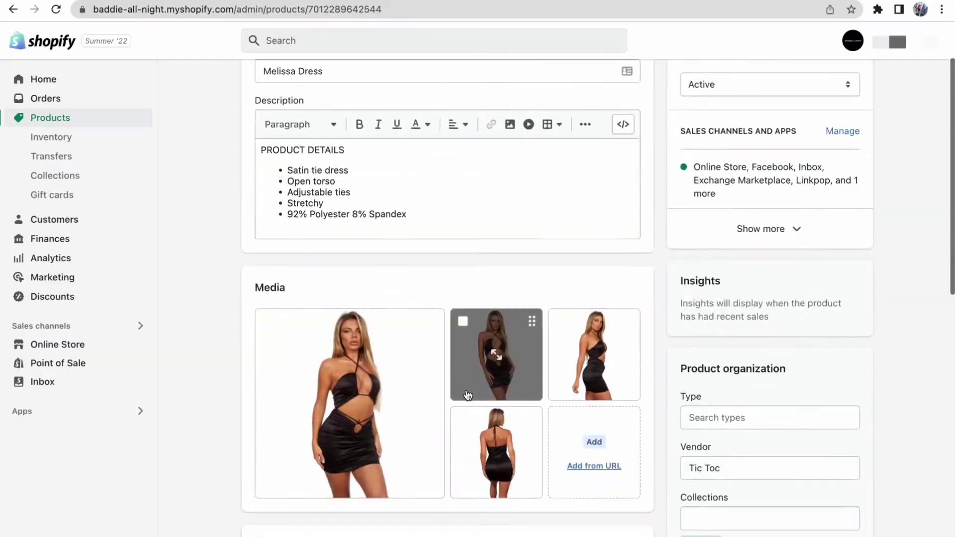
Step: Select all size variants of the Melissa Dress and open them in the bulk editor
scroll(467, 394, down, 15)
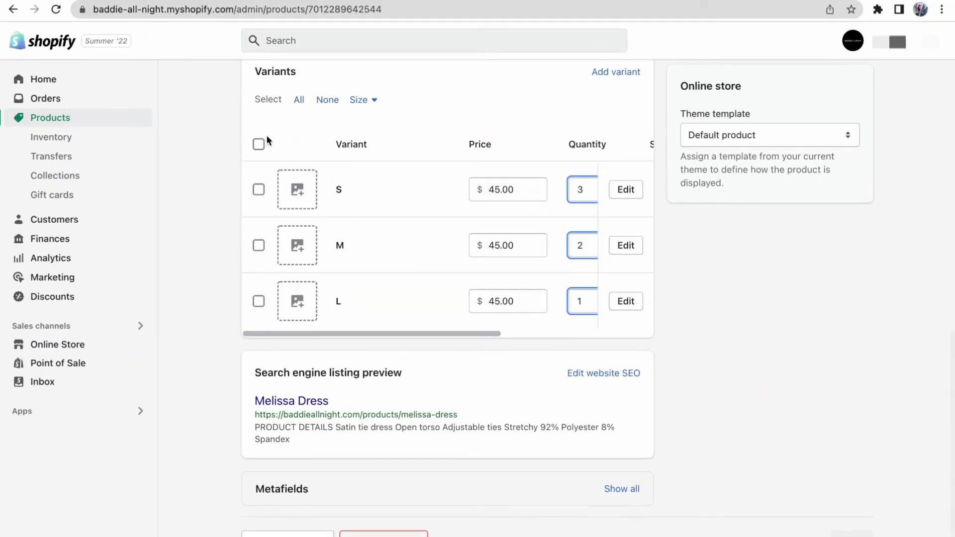
click(258, 143)
click(374, 145)
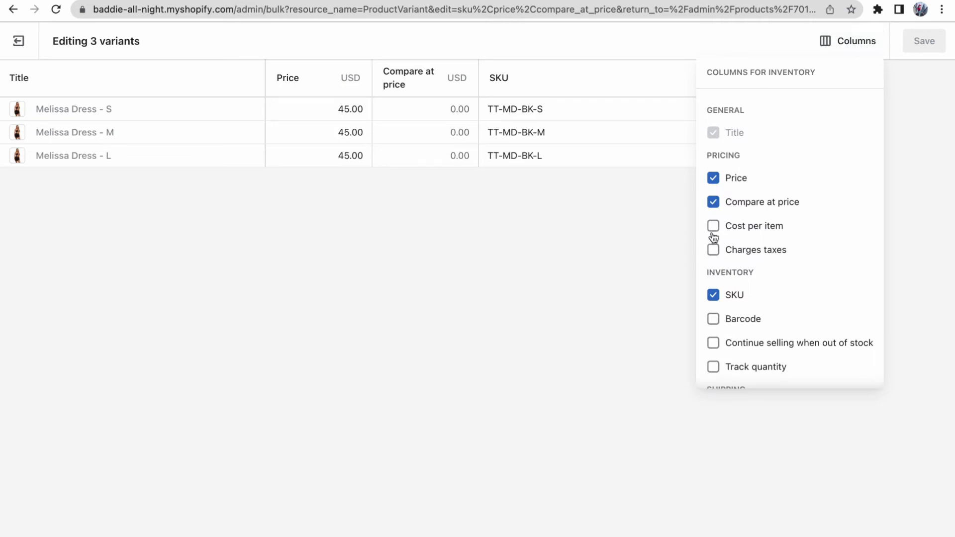
Step: Show the Barcode, Weight and Harmonized system code columns in the variant bulk editor
scroll(713, 236, down, 1)
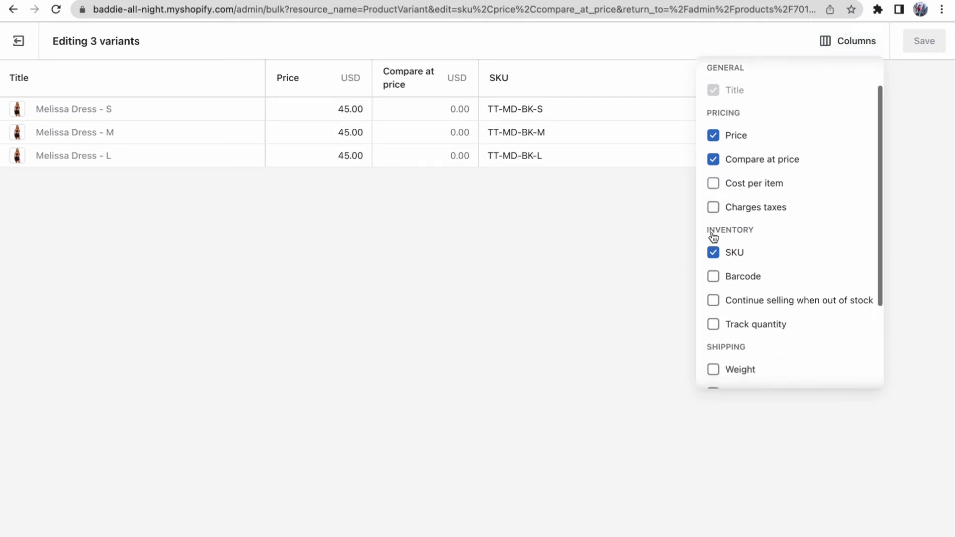
click(712, 277)
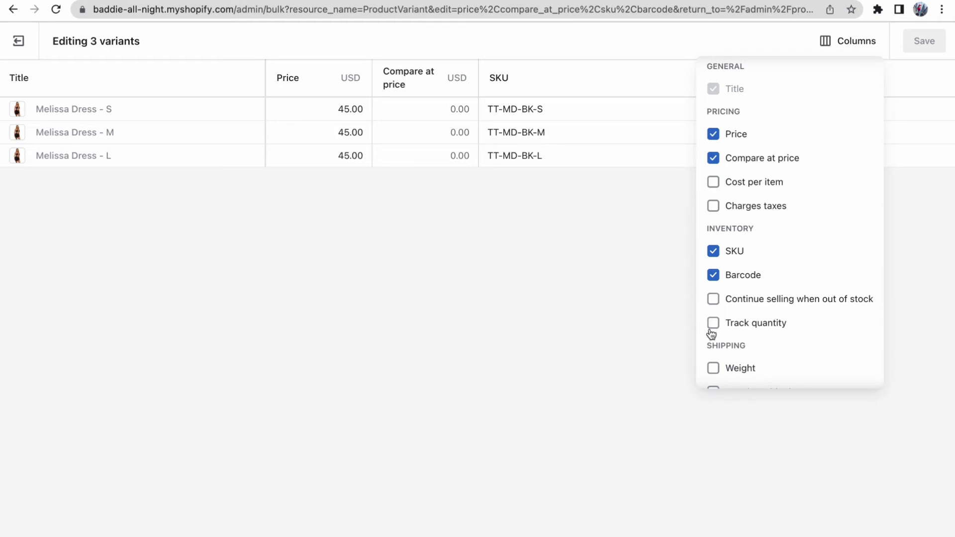
scroll(710, 328, down, 2)
click(713, 304)
scroll(721, 352, down, 1)
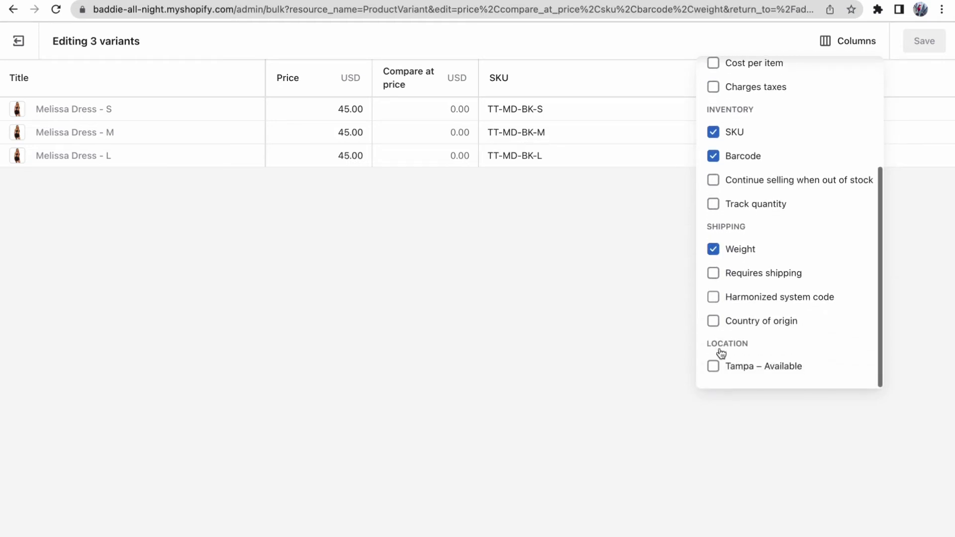
click(713, 298)
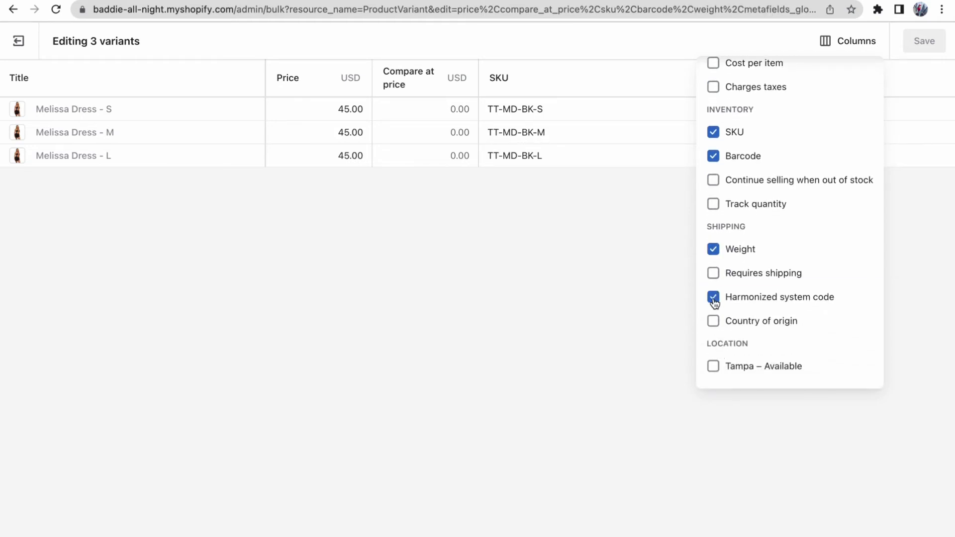
click(849, 41)
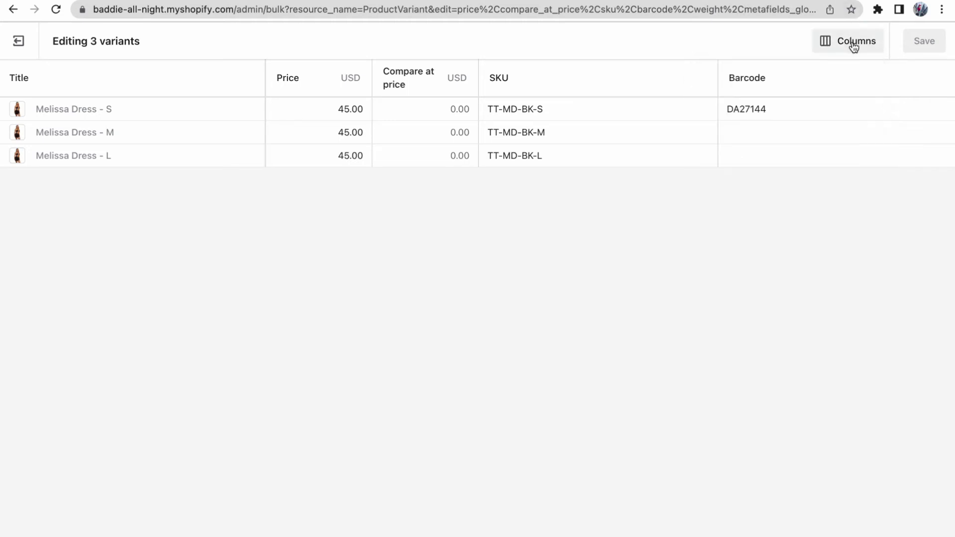
Step: Copy the barcode DA27144 from the S variant to the M and L variants and save the changes
scroll(739, 157, right, 5)
scroll(738, 158, right, 3)
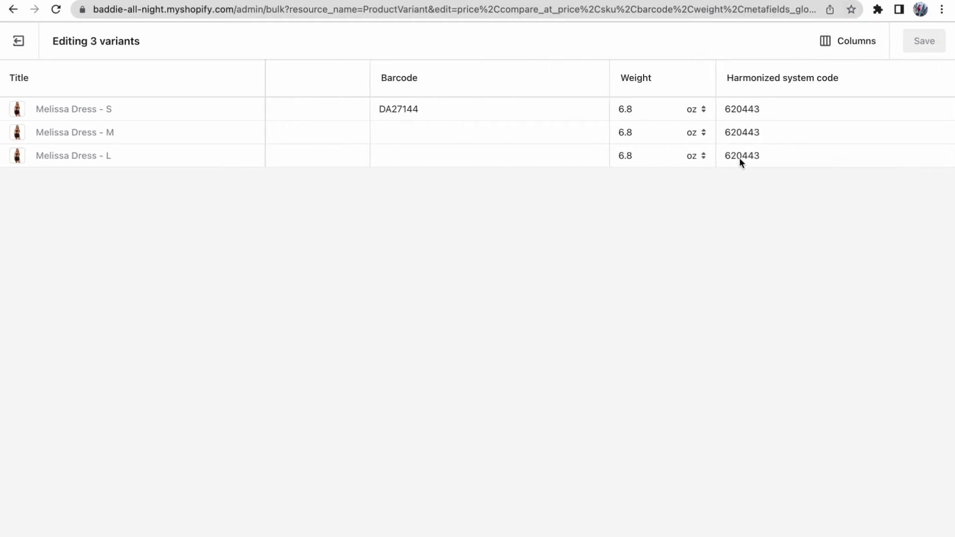
scroll(544, 128, left, 8)
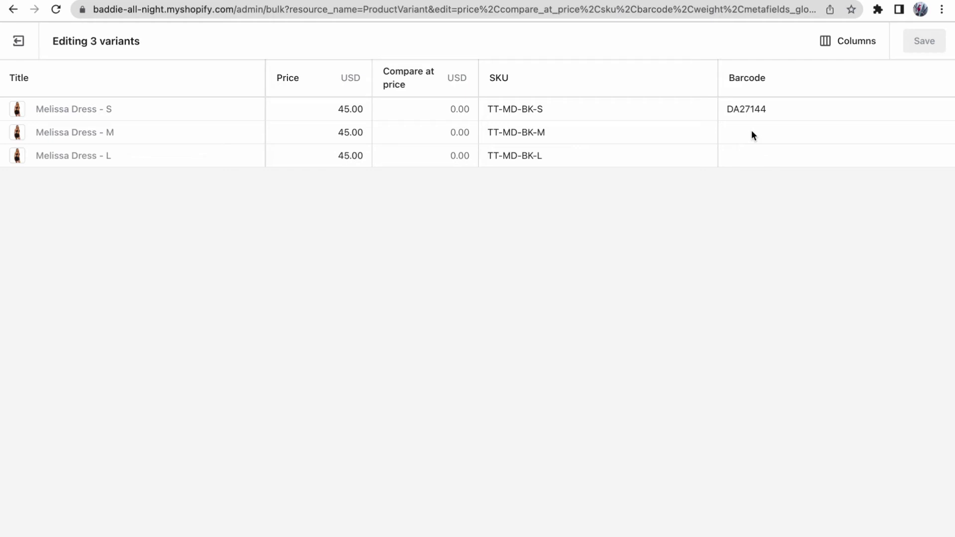
scroll(696, 115, right, 3)
click(632, 103)
key(ctrl+c)
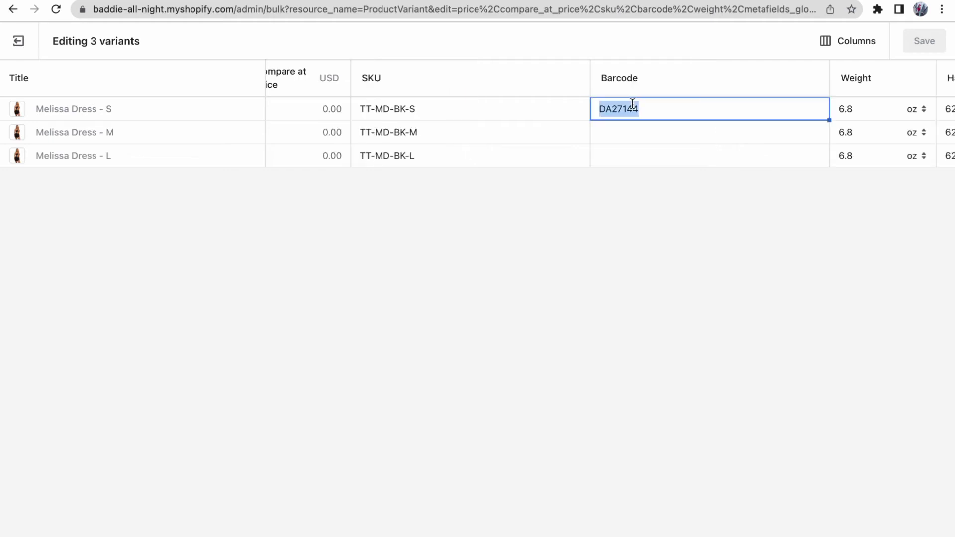
click(630, 135)
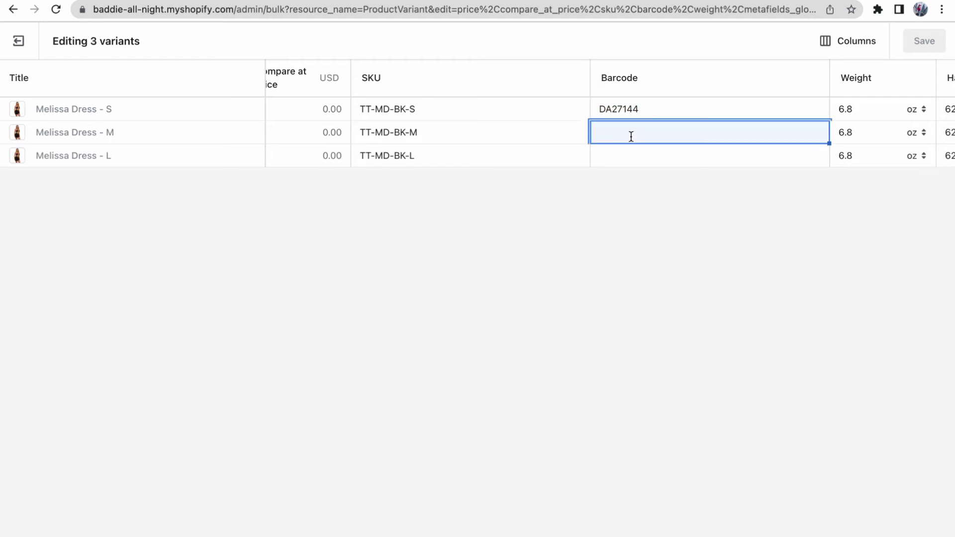
key(ctrl+v)
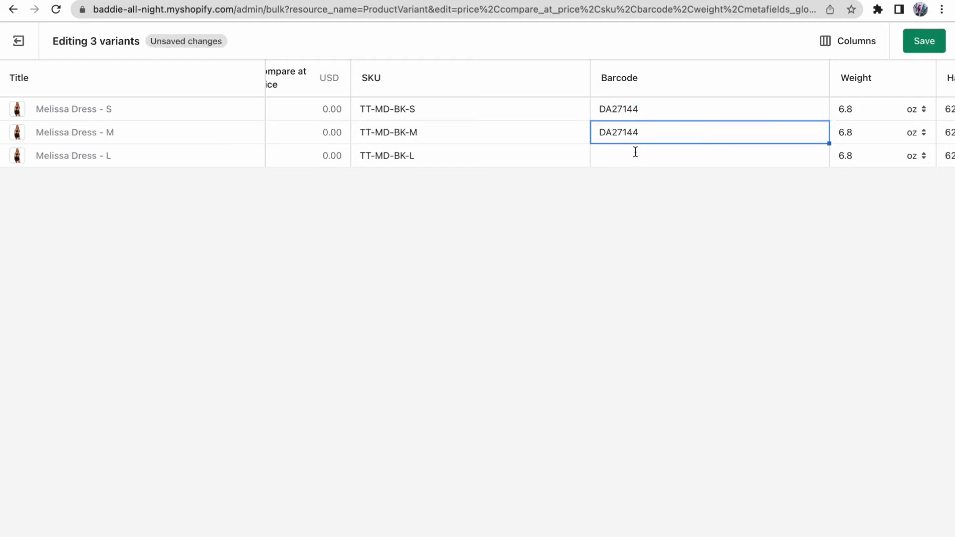
click(635, 153)
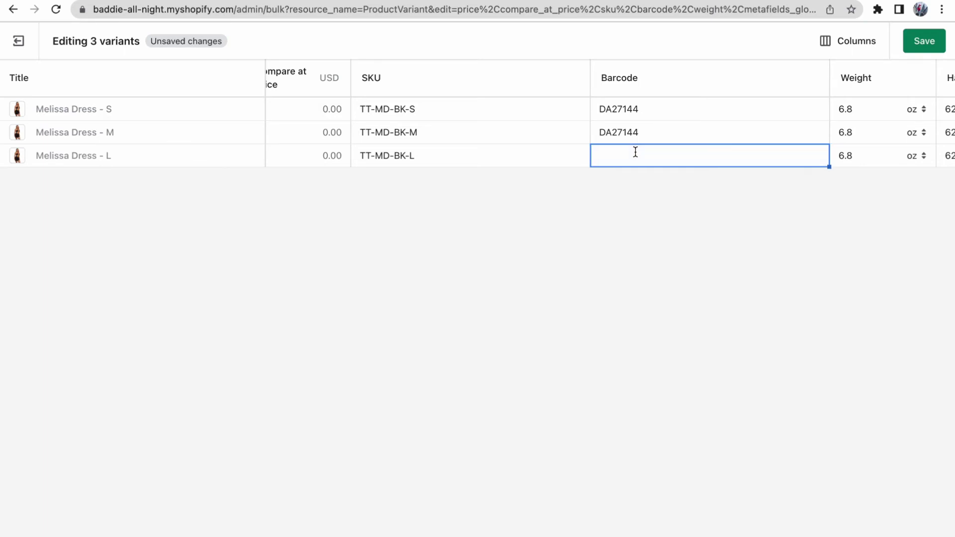
key(ctrl+v)
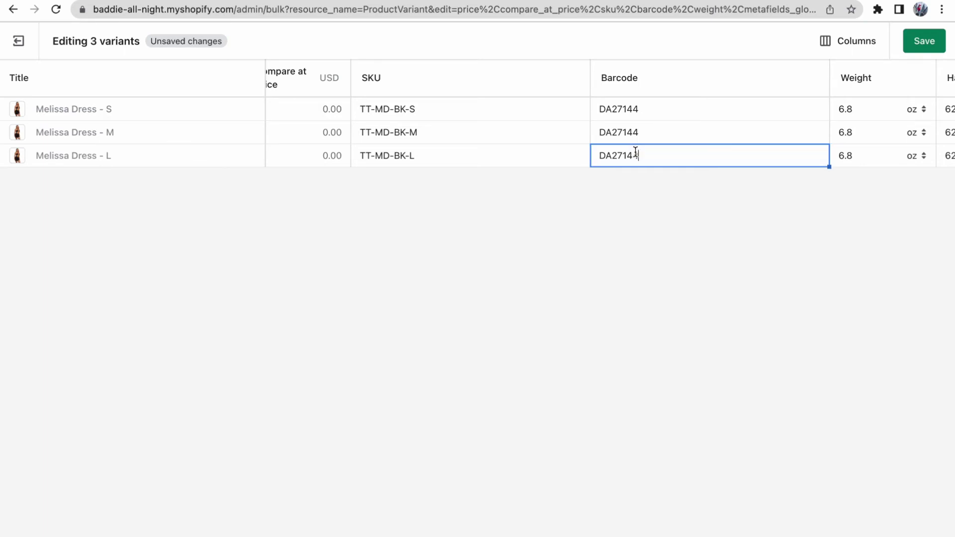
click(932, 46)
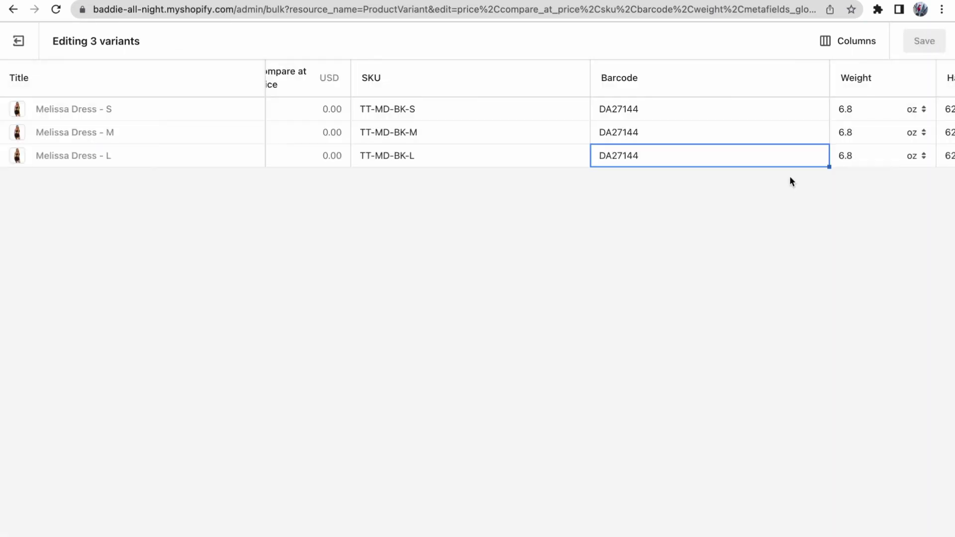
scroll(787, 180, right, 4)
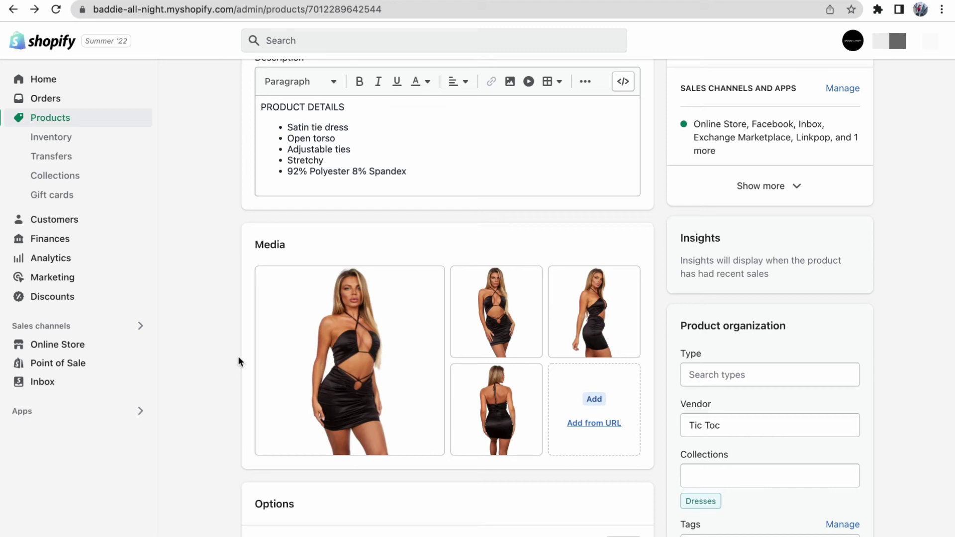
Step: Return to the Melissa Dress product page and assign the first product image to the S variant
scroll(238, 360, down, 1)
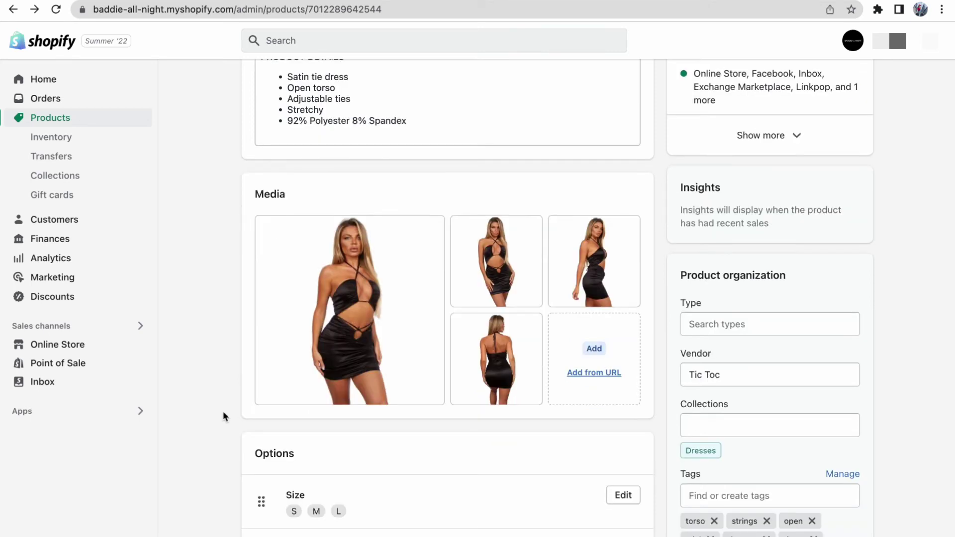
scroll(223, 413, down, 6)
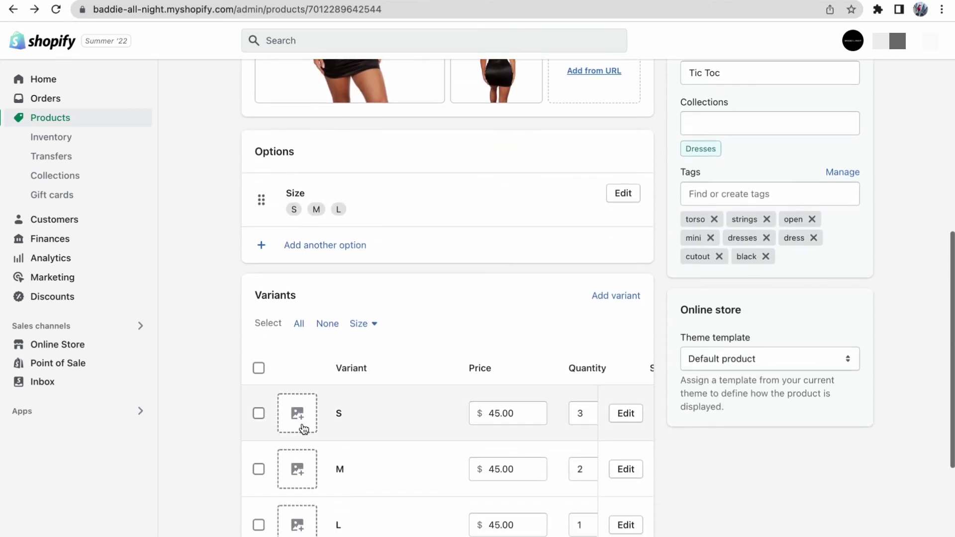
click(297, 414)
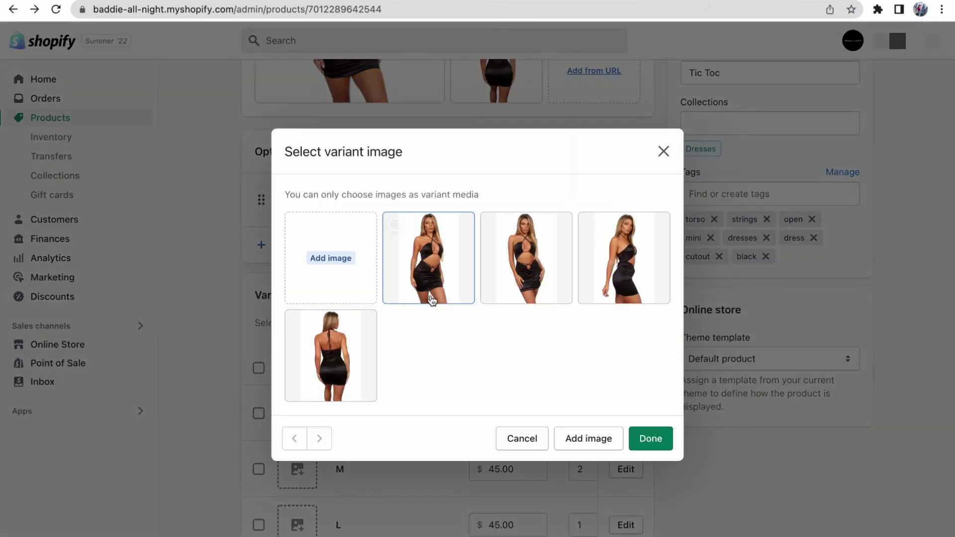
click(430, 279)
click(652, 438)
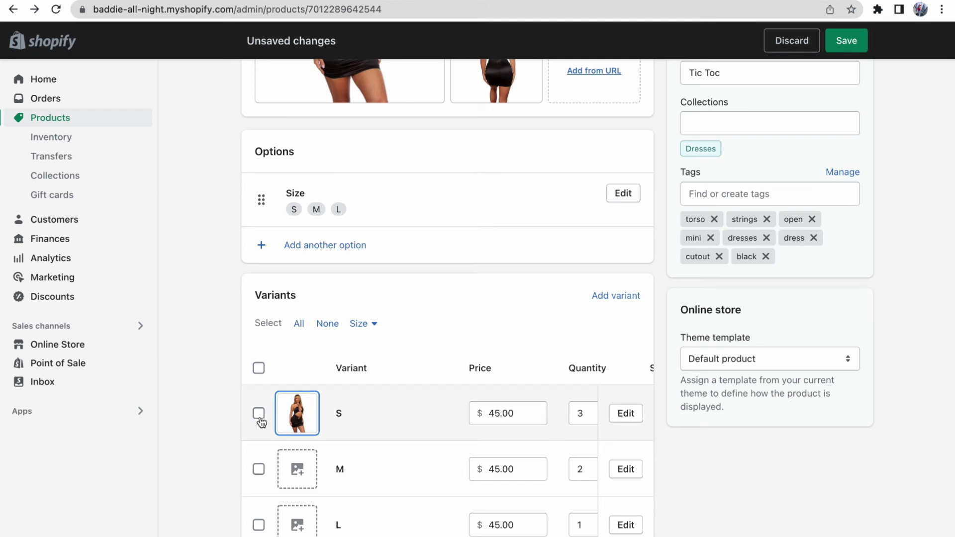
Step: Assign the second product image to the M variant
click(297, 476)
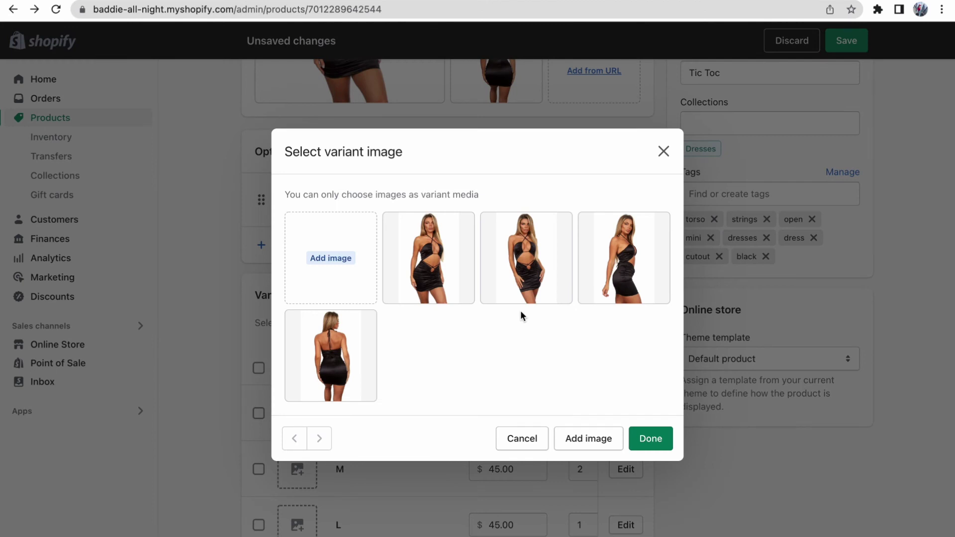
click(533, 265)
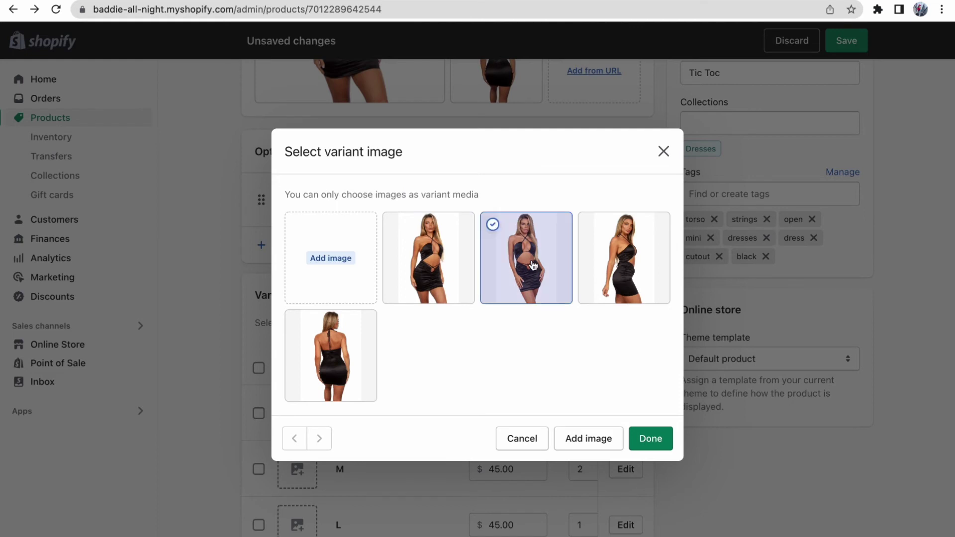
click(649, 444)
Step: Assign the third, side-view product image to the L variant and save the product
click(294, 529)
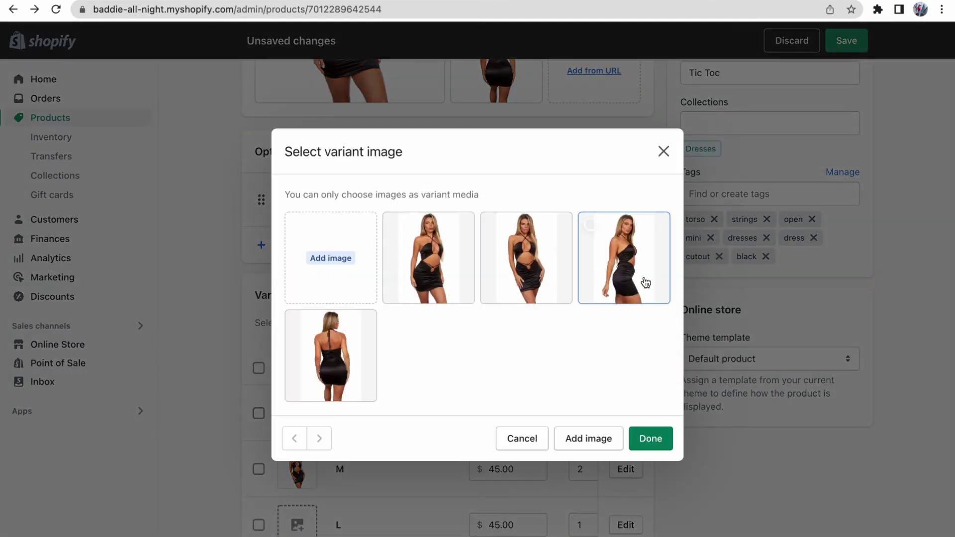
click(620, 281)
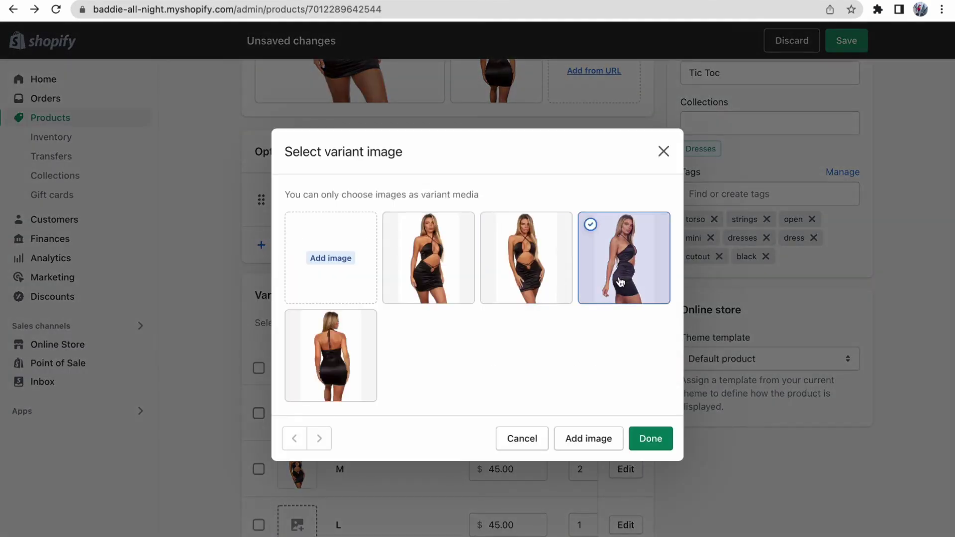
click(657, 442)
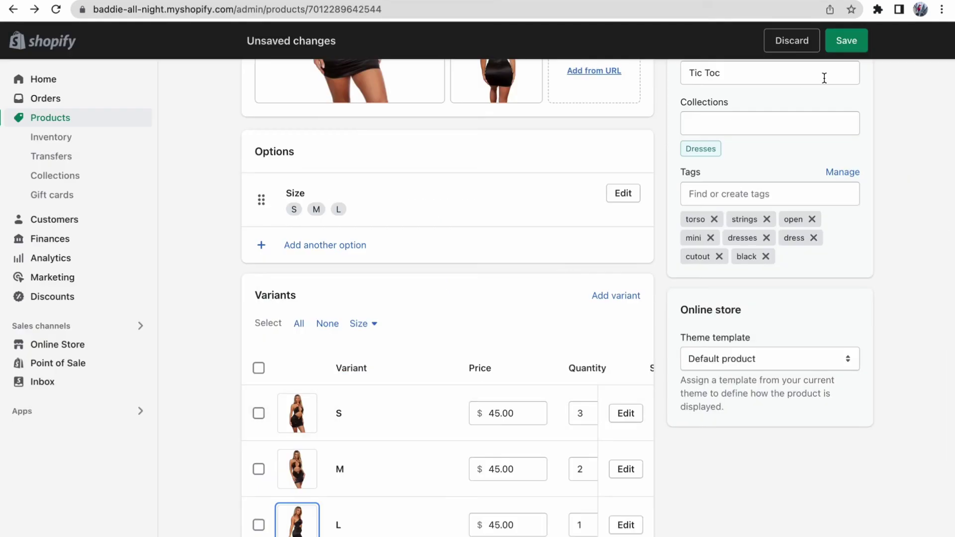
click(863, 44)
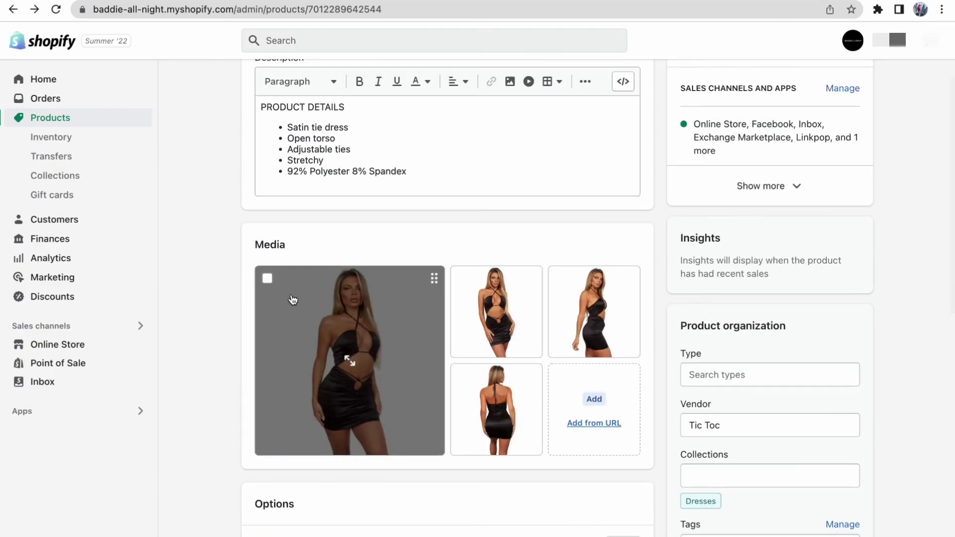